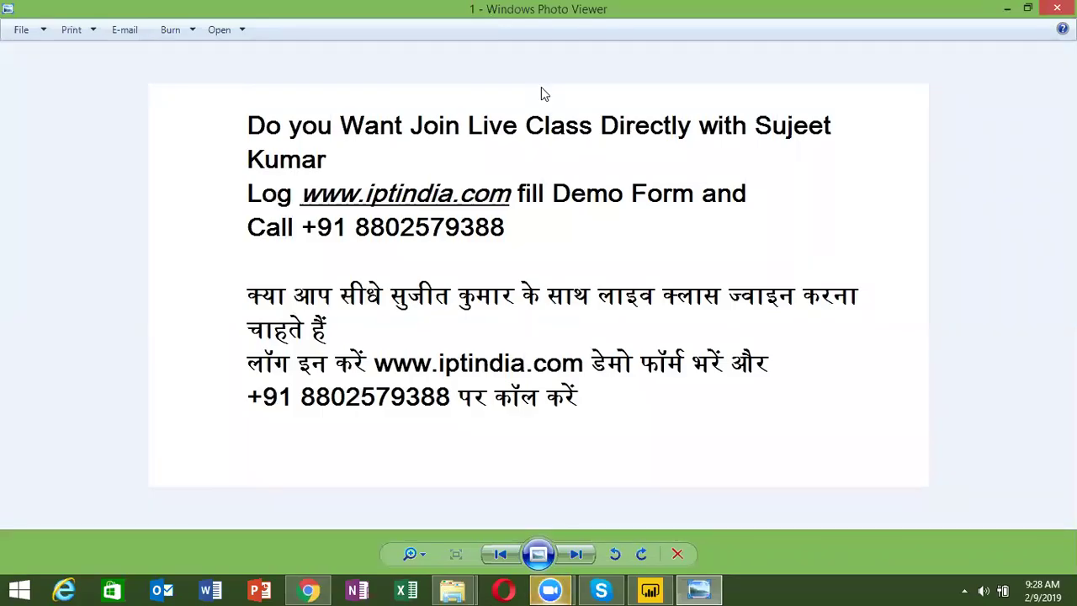
Advance to the second picture, then close Windows Photo Viewer
click(577, 555)
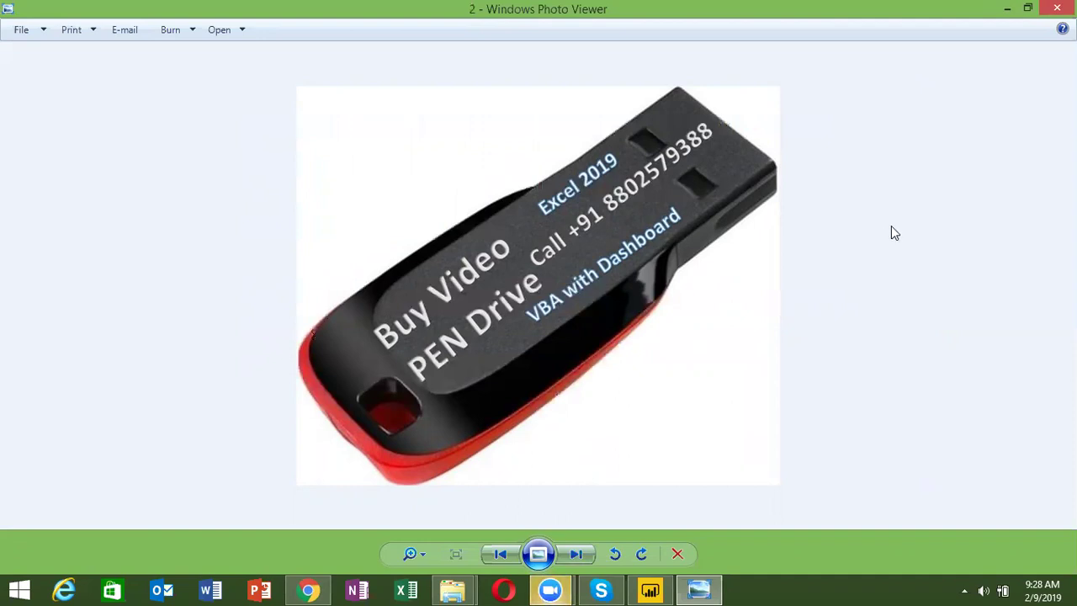
click(1056, 7)
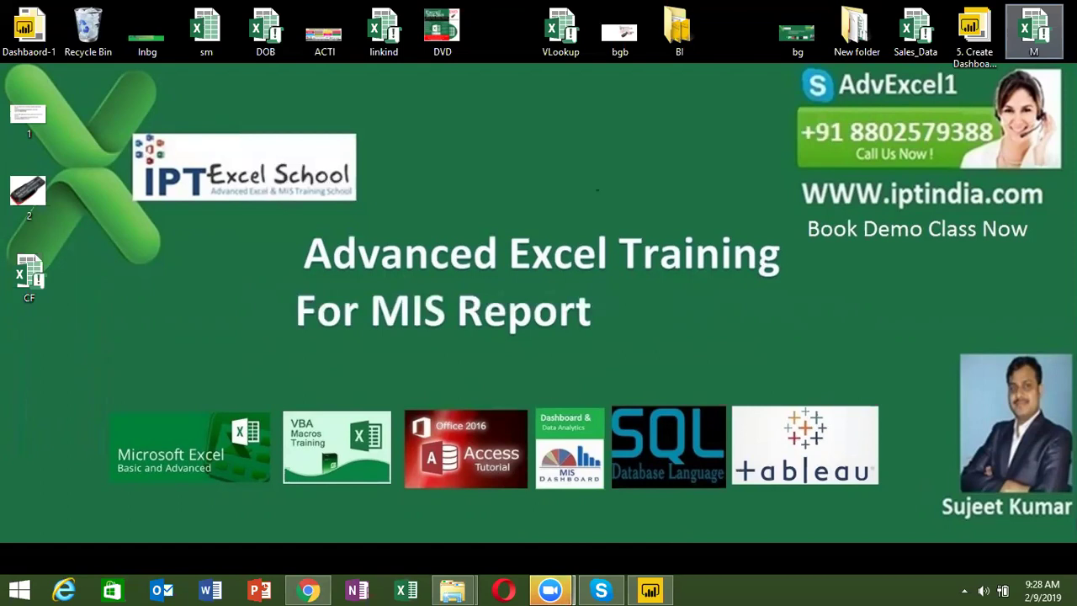
Restore the Power BI Desktop report window from the taskbar
click(650, 590)
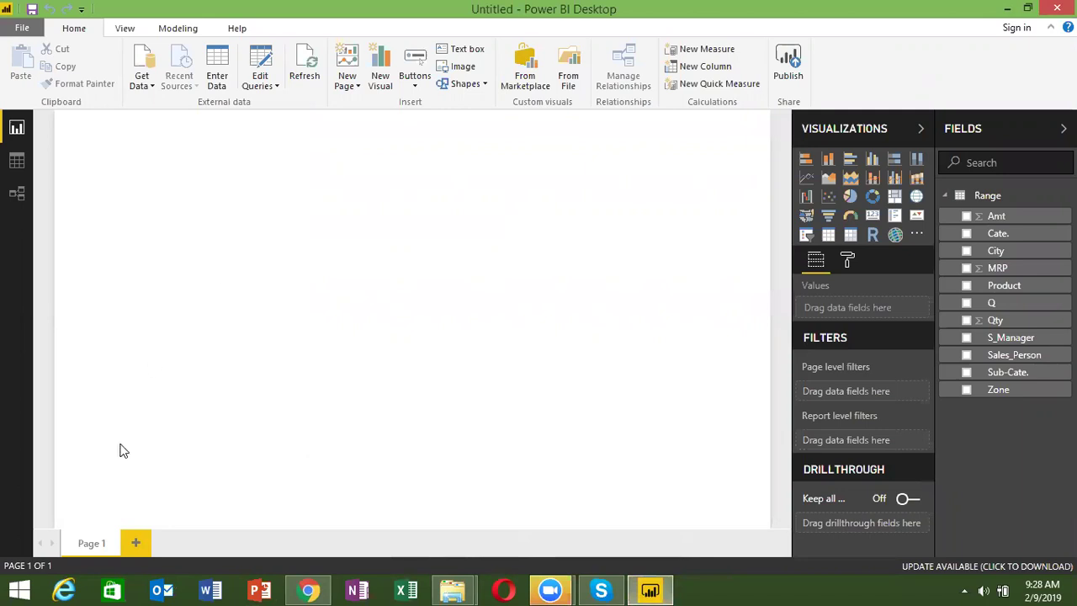
Rename the Page 1 tab to 'Region'
double_click(93, 543)
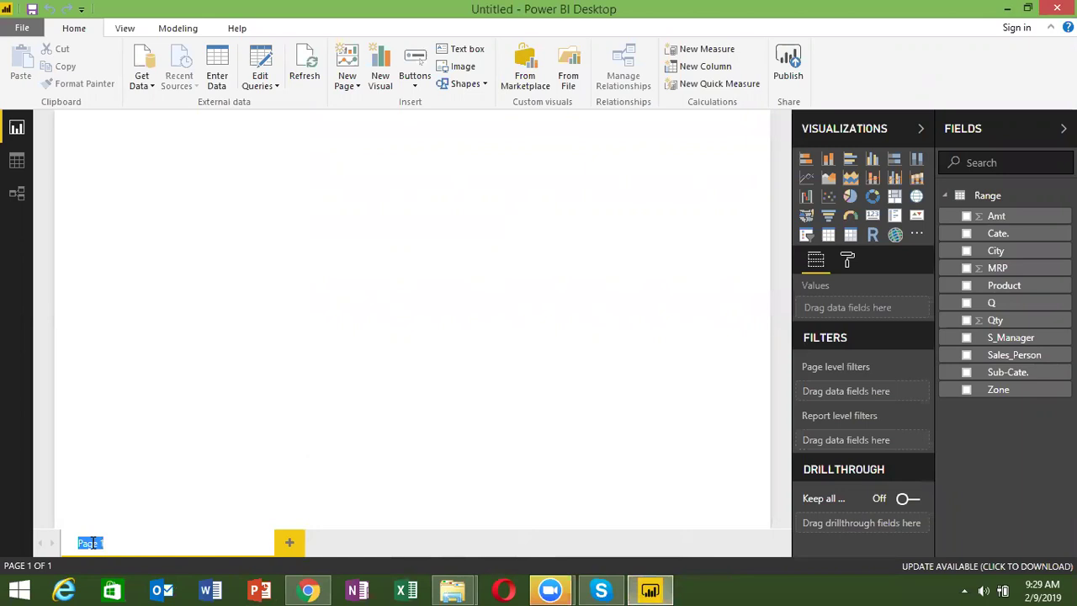
key(BackSpace)
text(Region)
key(Return)
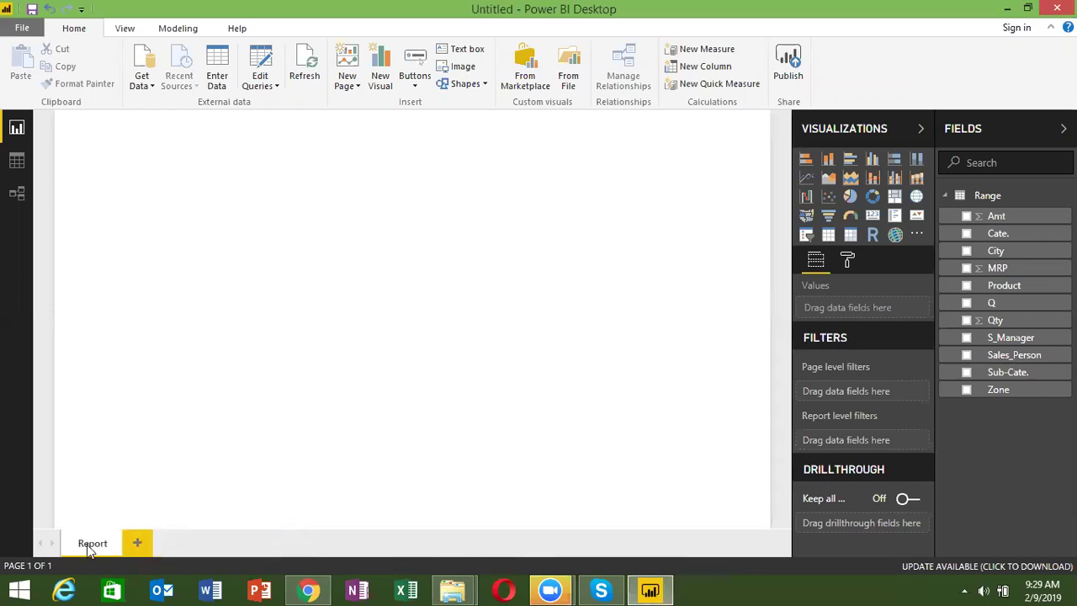
Show the page formatting settings in the Visualizations pane
click(853, 272)
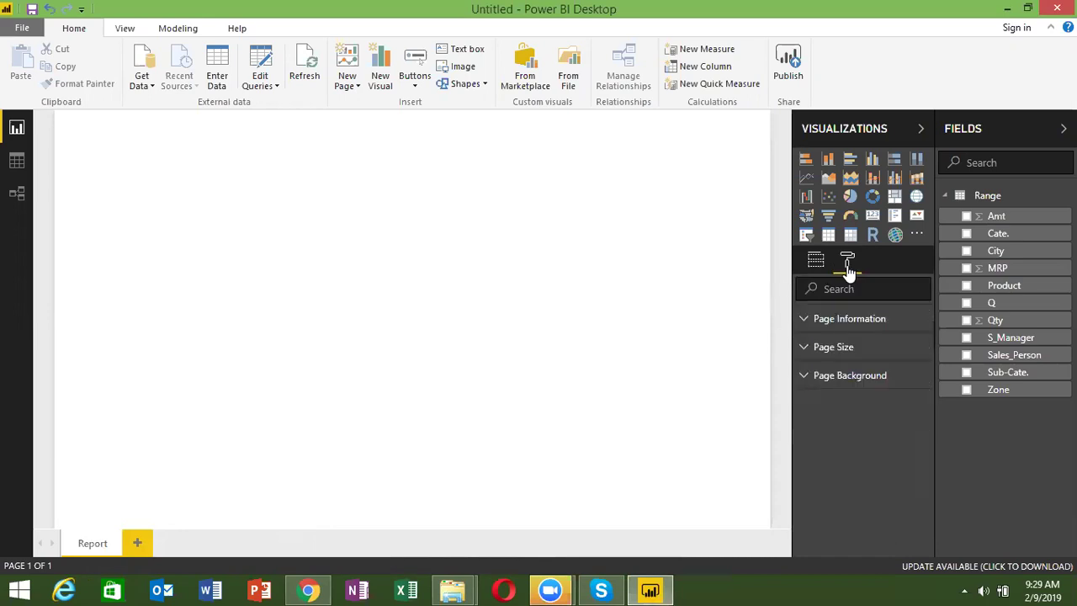
click(823, 271)
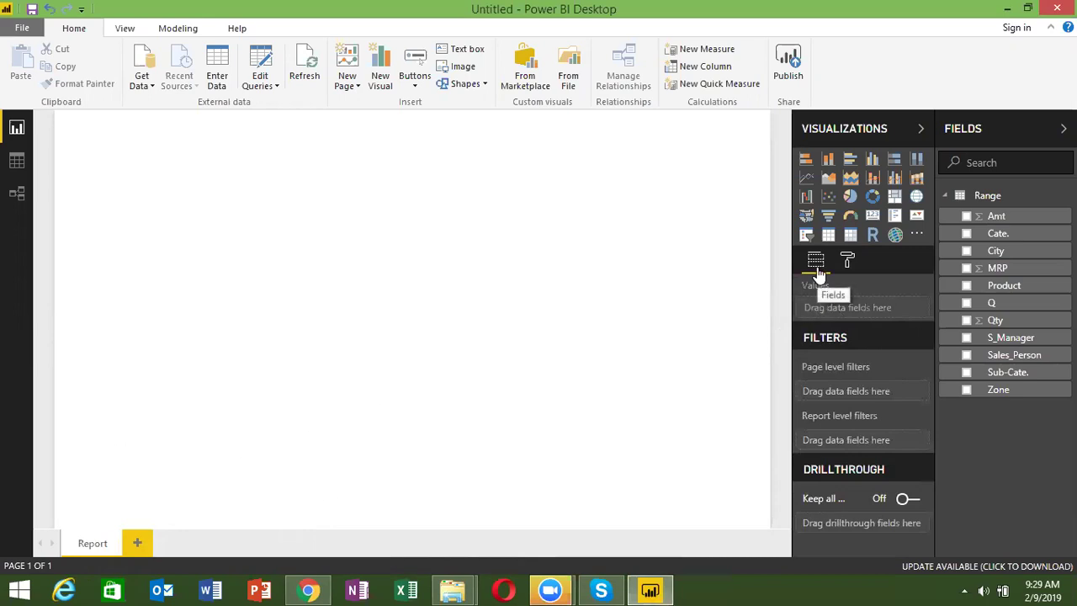
click(847, 265)
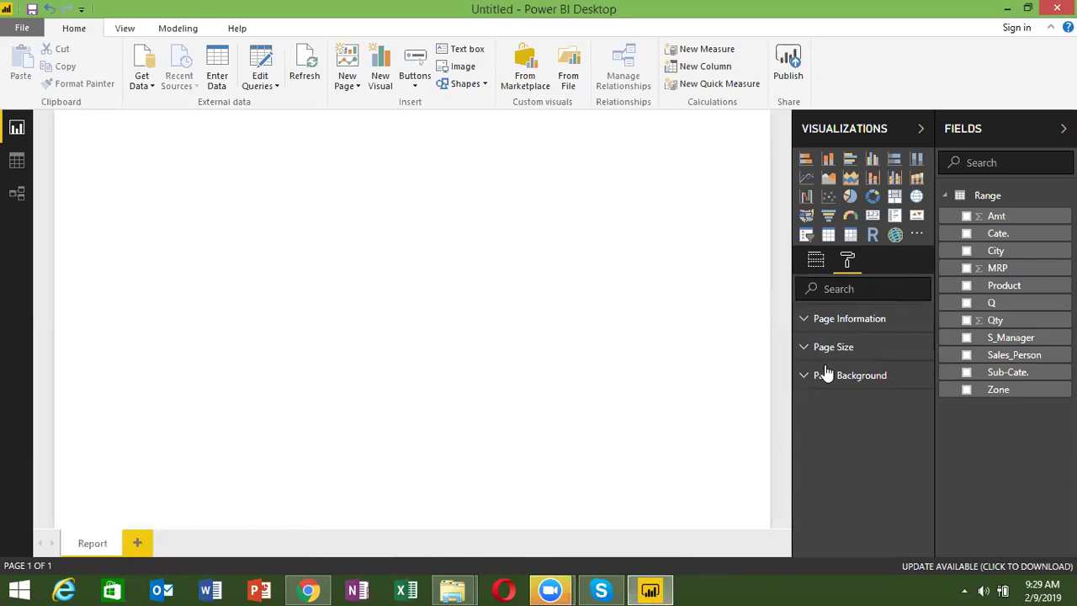
Rename the page to 'Dashboard' under Page Information, toggling Q&A off and back on
click(825, 322)
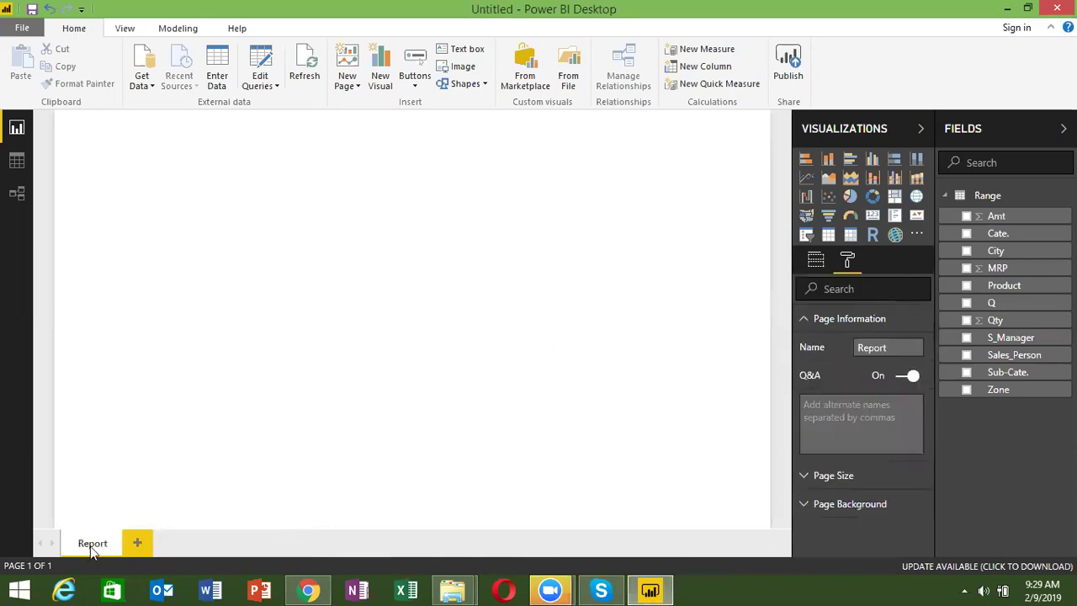
double_click(880, 350)
text(Dashboard)
key(Return)
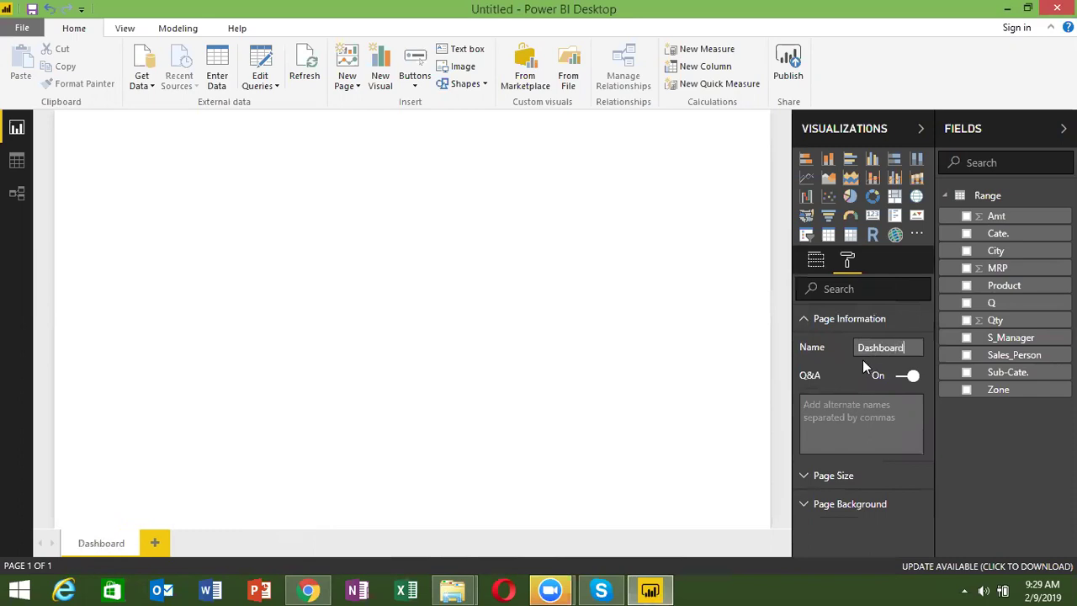
click(903, 379)
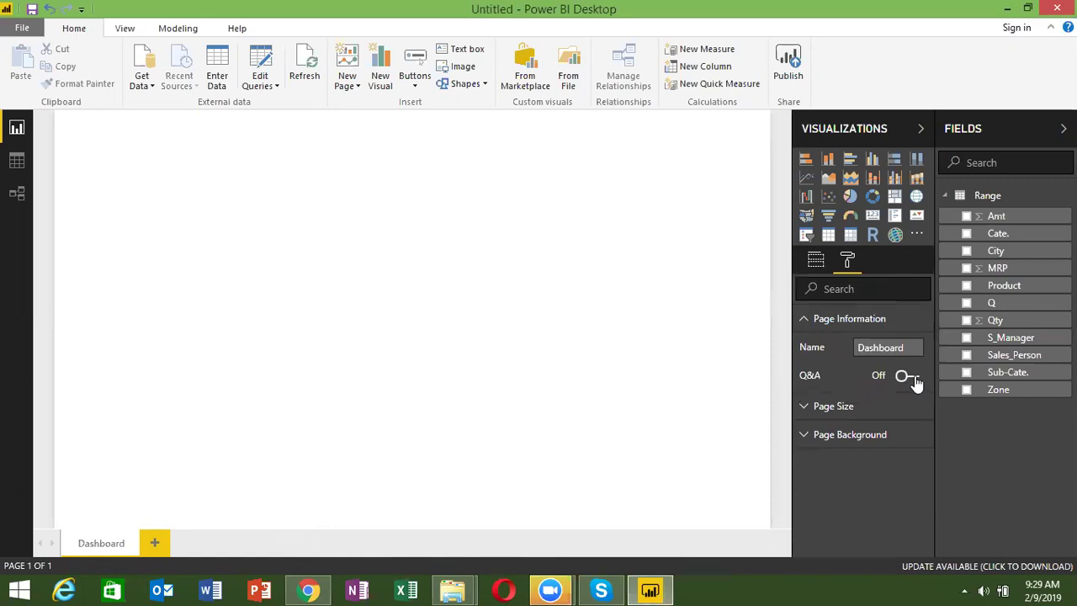
click(913, 379)
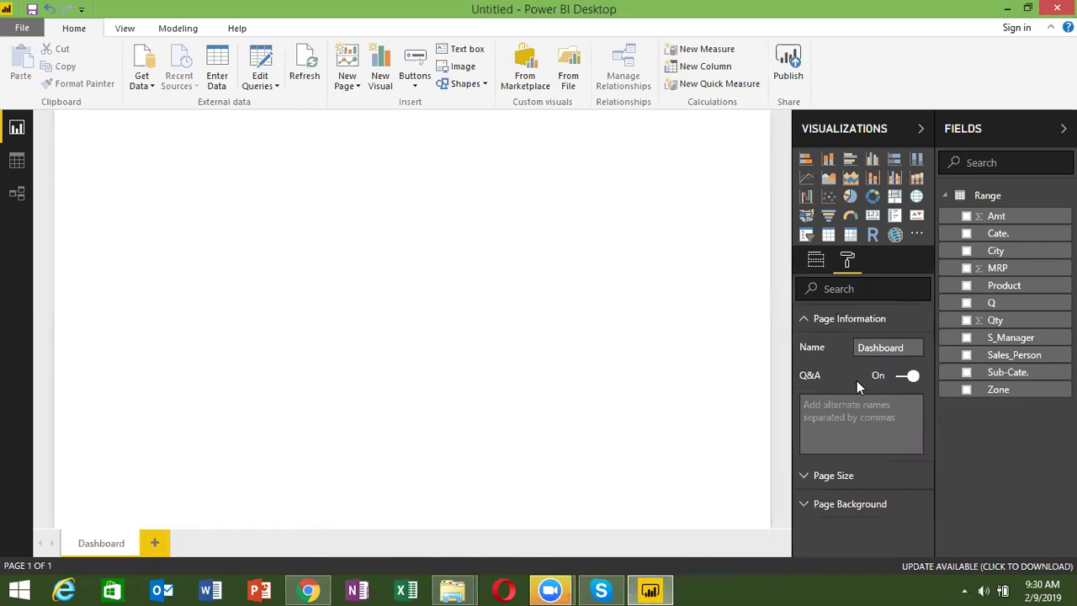
Change the page size type from 16:9 to Custom, 1280 × 720 pixels
click(808, 476)
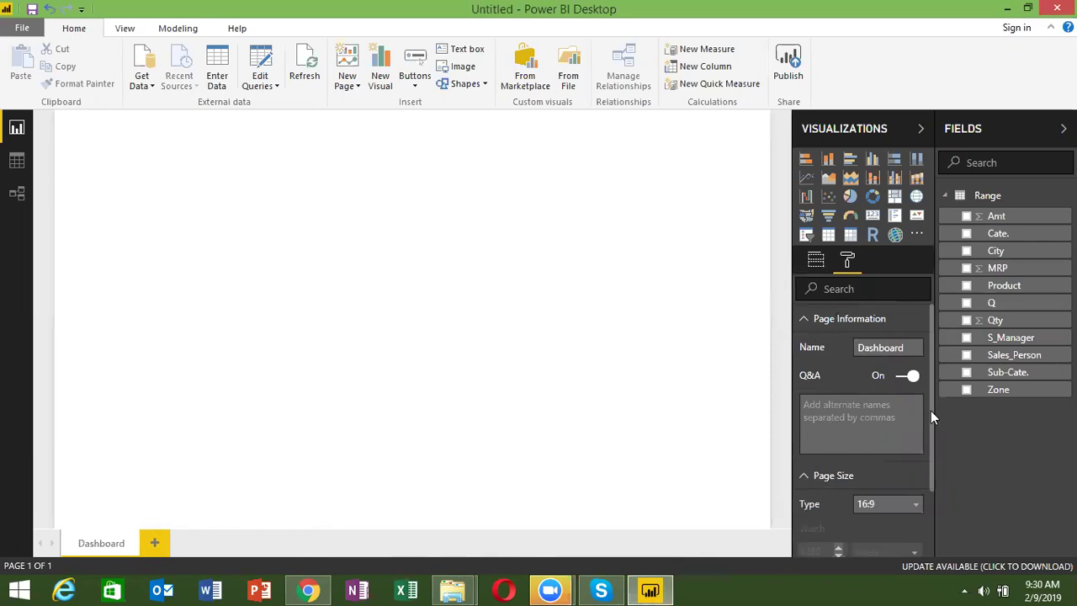
drag(930, 411, 925, 492)
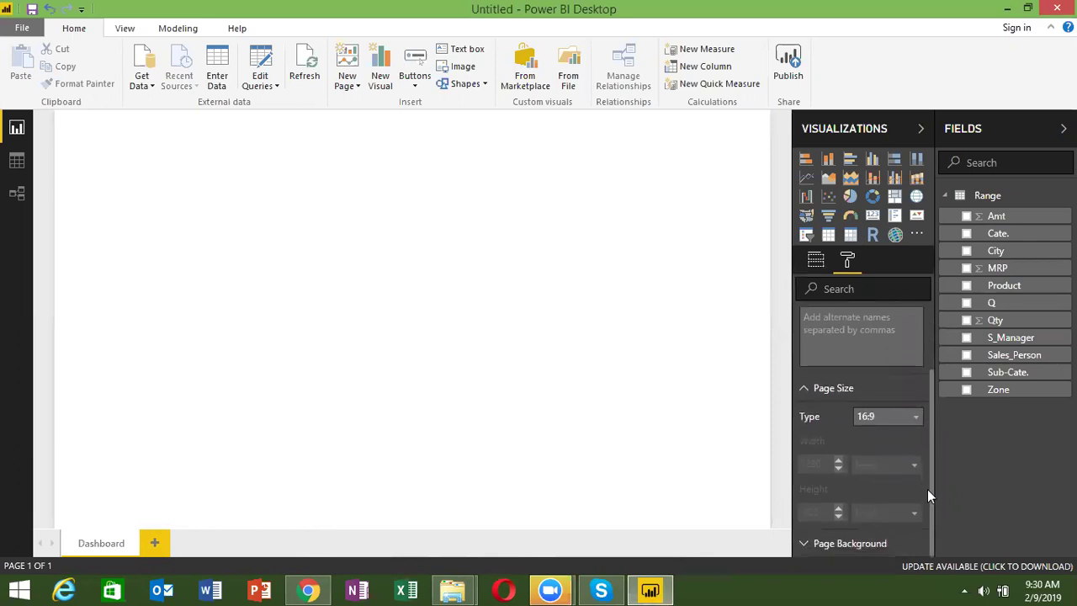
click(909, 417)
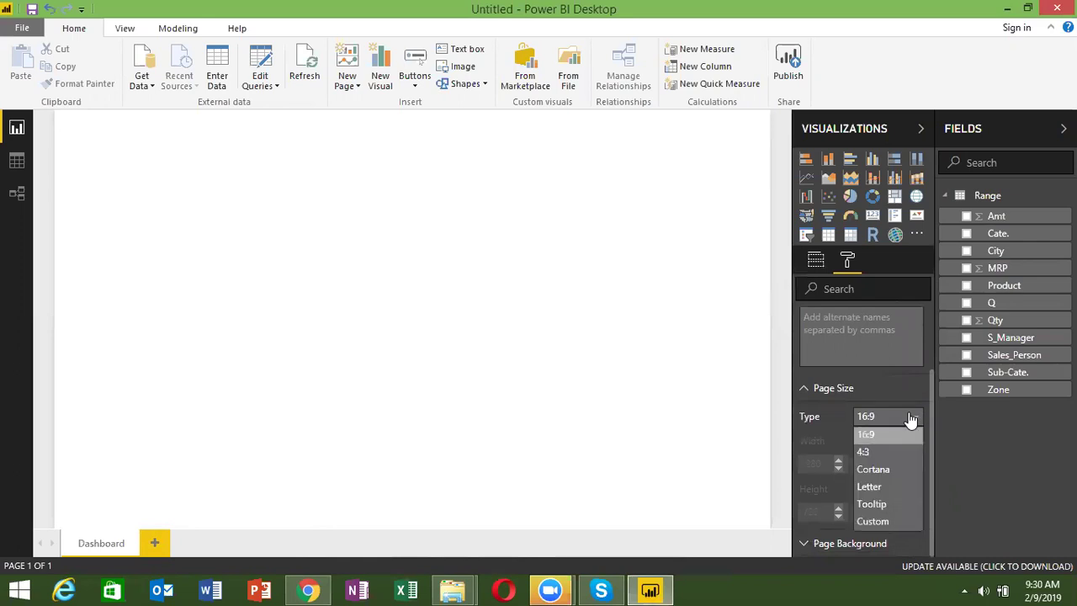
click(835, 421)
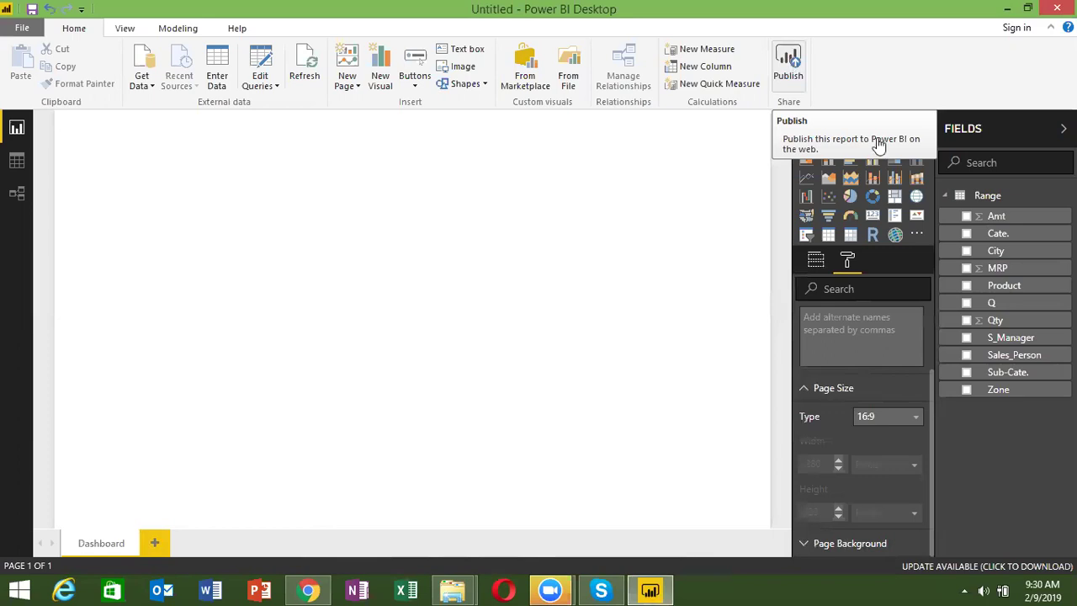
click(867, 418)
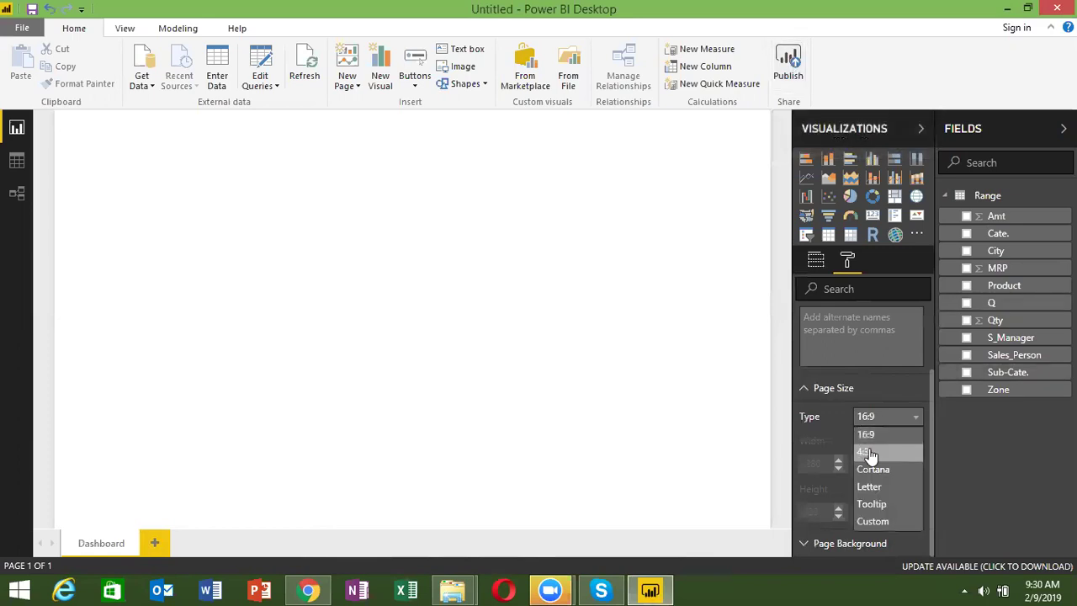
click(870, 523)
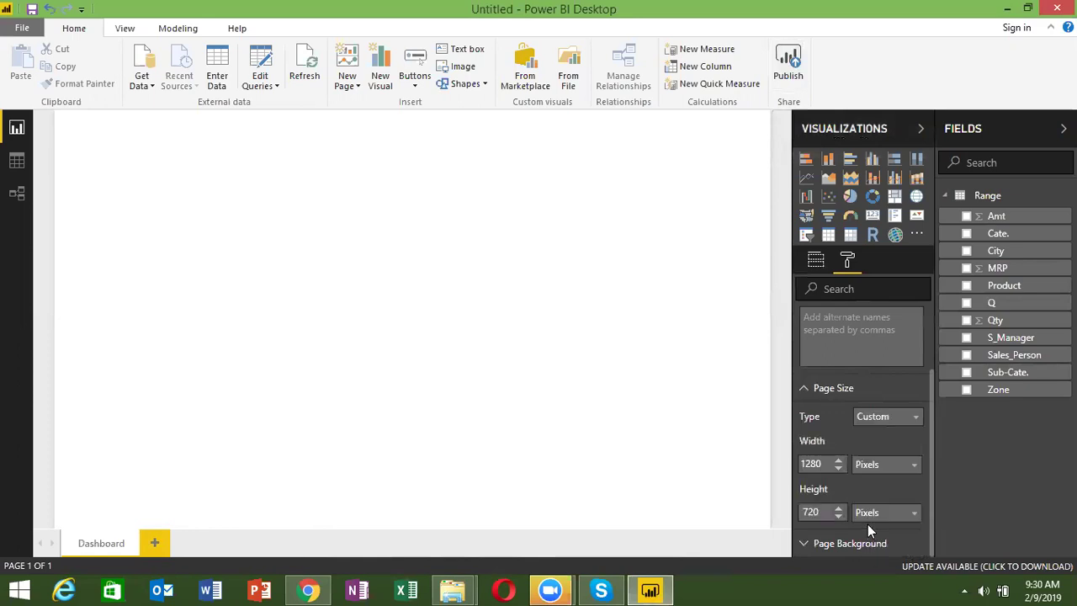
click(887, 468)
click(818, 463)
click(803, 392)
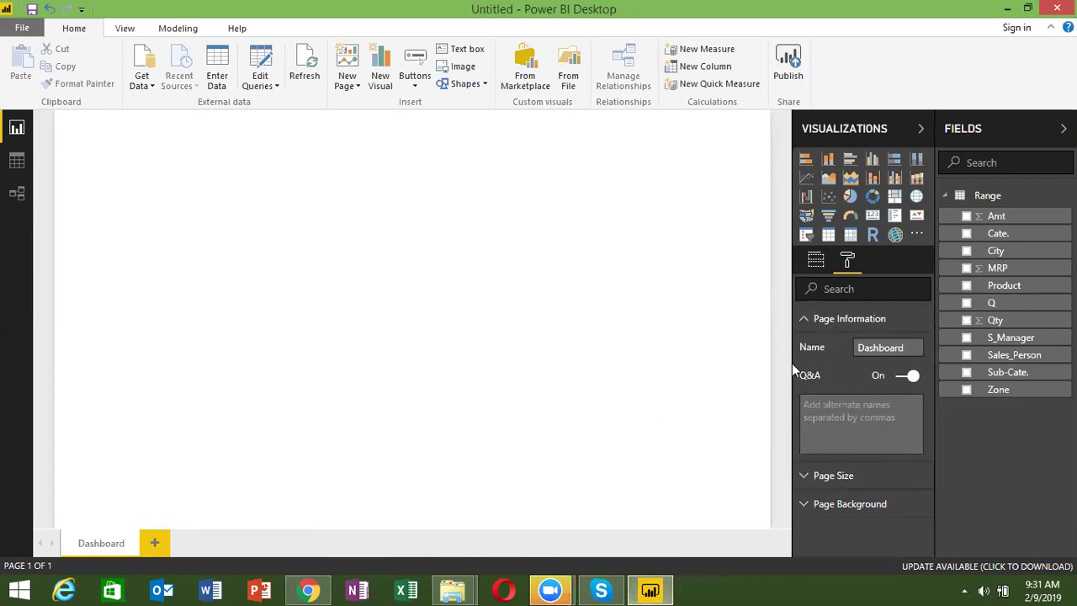
After trying light pink, set the page background colour to teal at 57% transparency
click(805, 321)
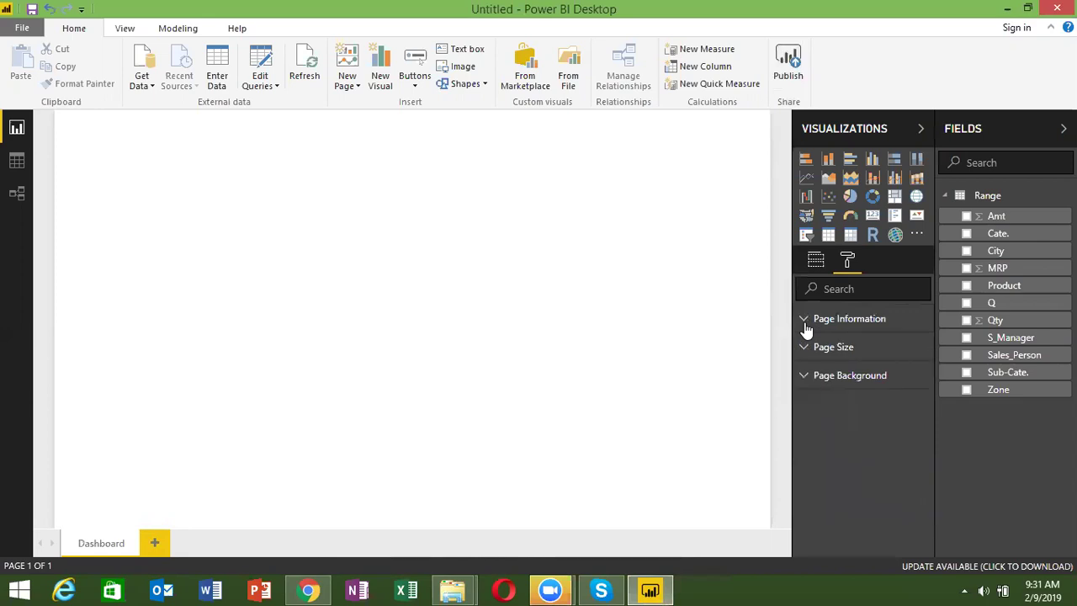
click(802, 377)
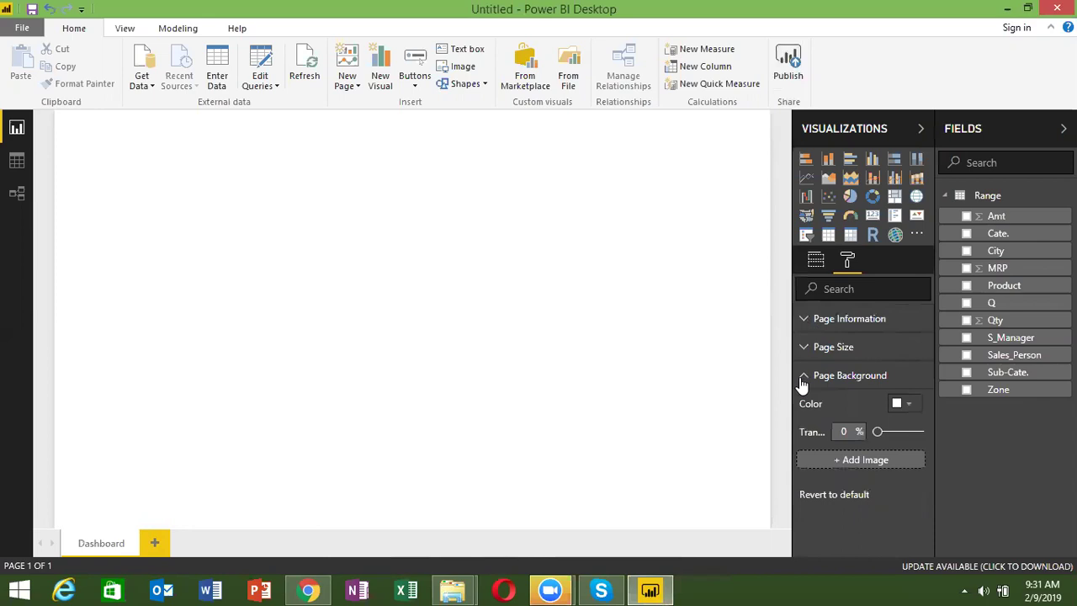
click(911, 405)
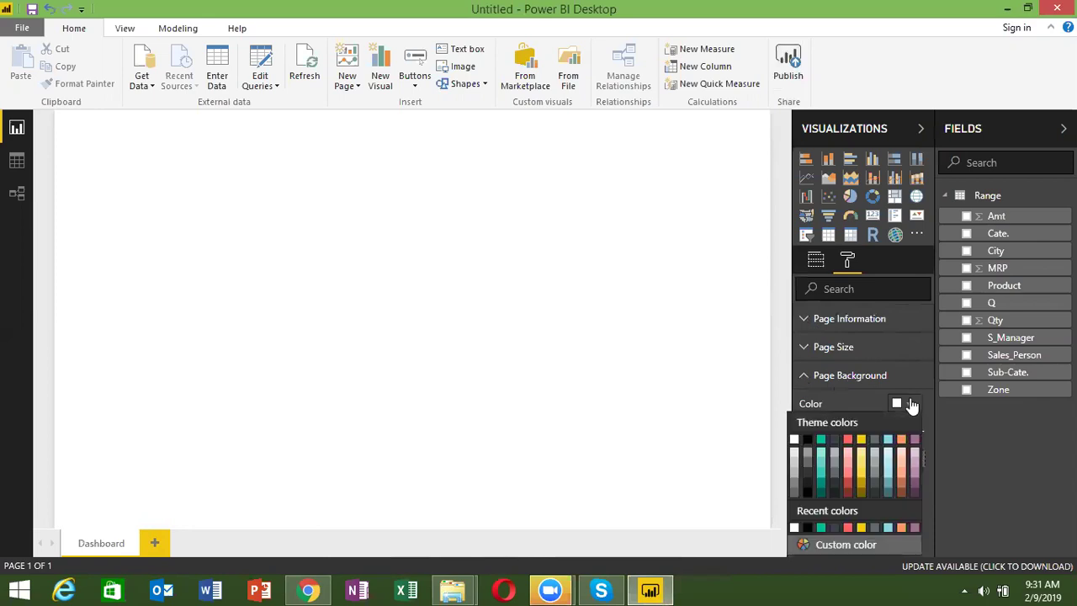
click(848, 457)
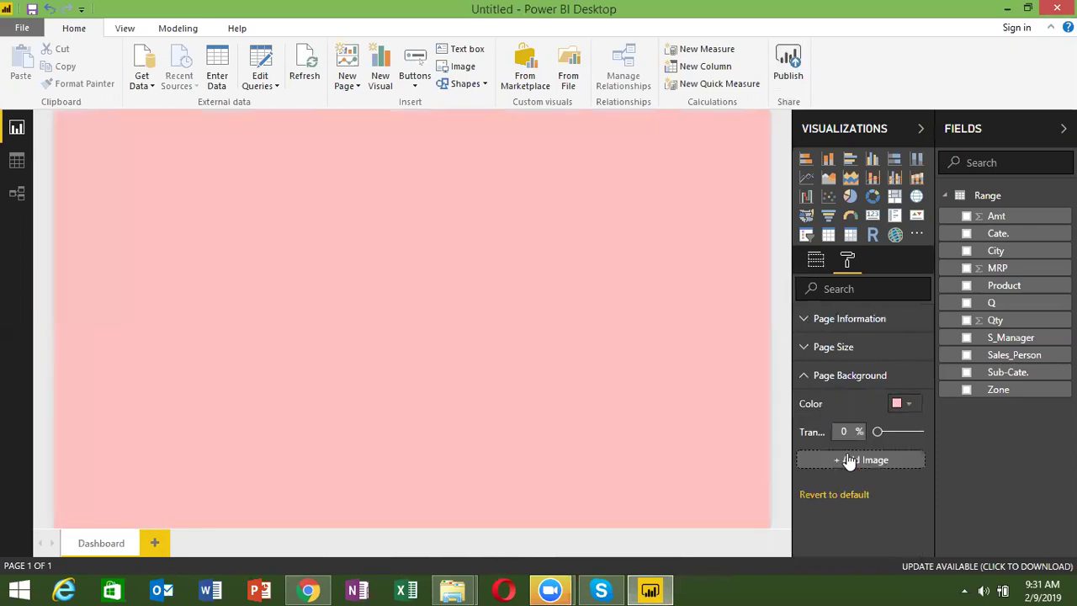
click(910, 407)
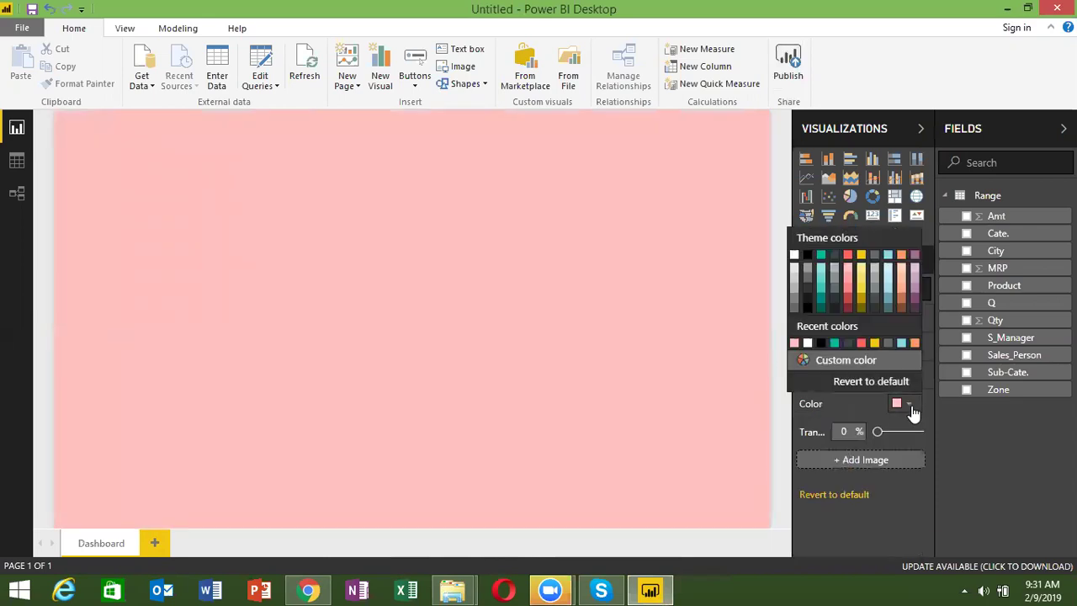
click(912, 408)
click(912, 408)
click(821, 291)
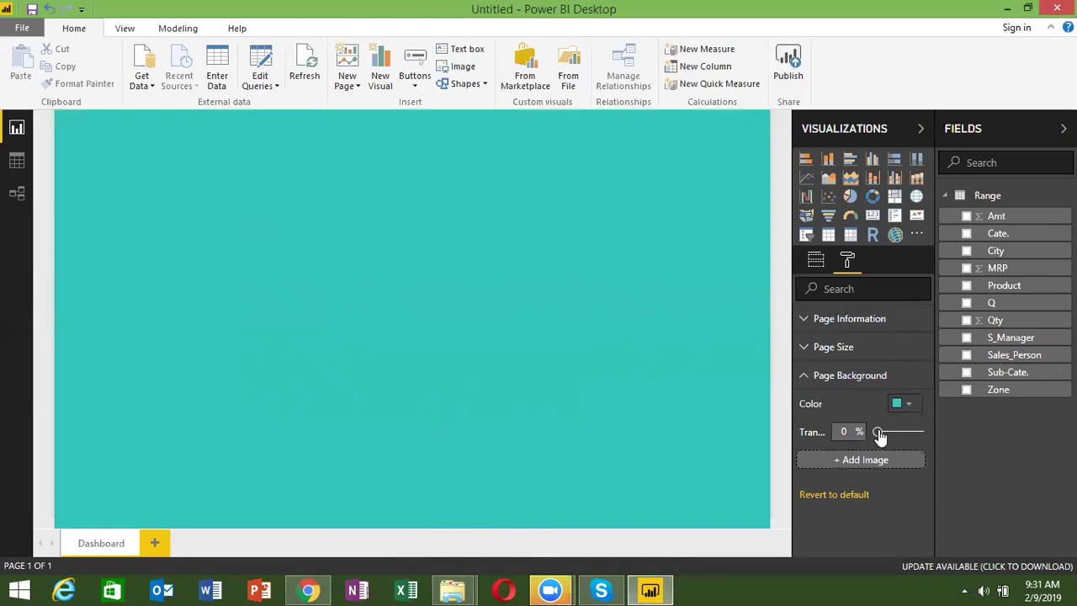
drag(879, 434, 901, 433)
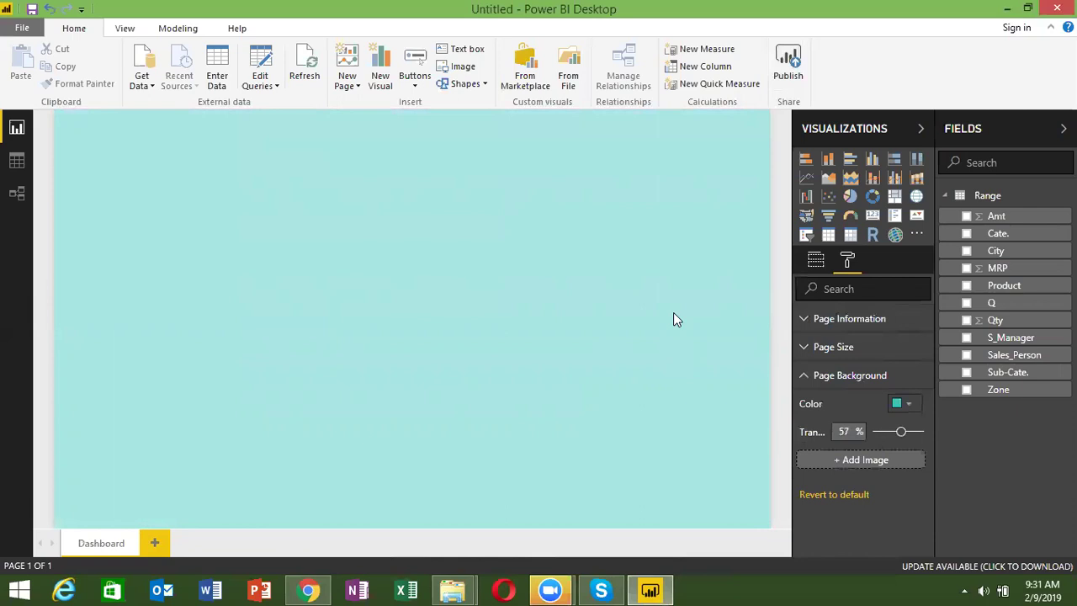
Add bgb.jpg as the page background image, with 0% transparency and a white colour
click(886, 472)
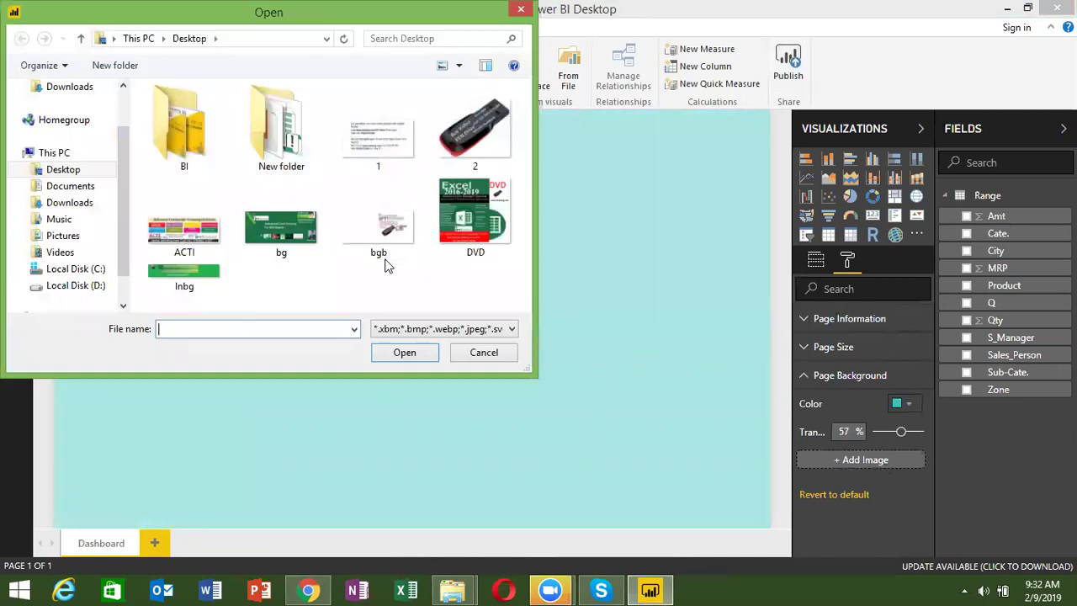
double_click(386, 251)
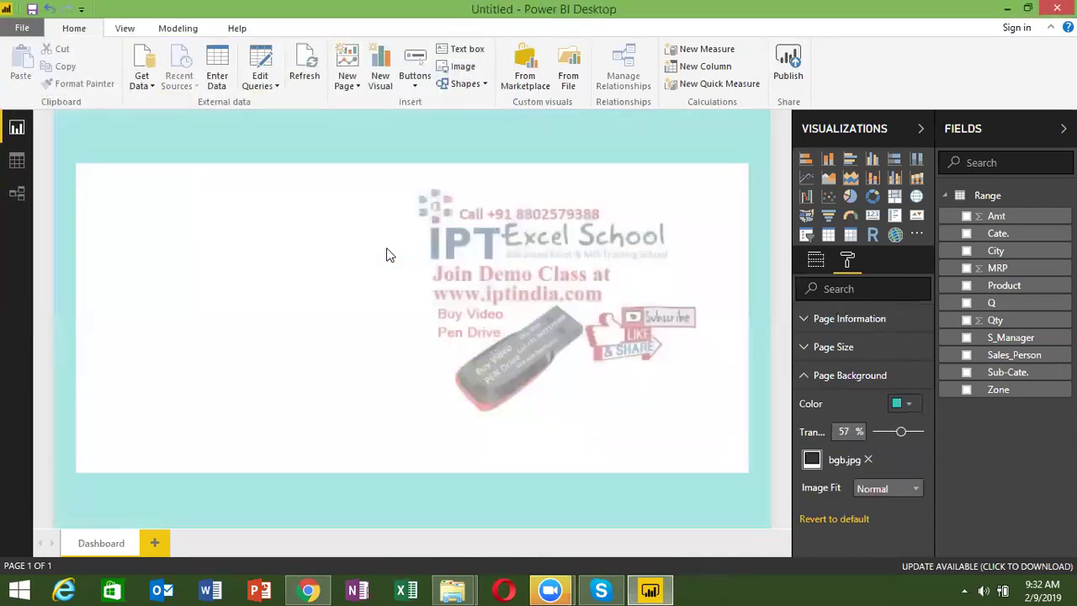
click(911, 406)
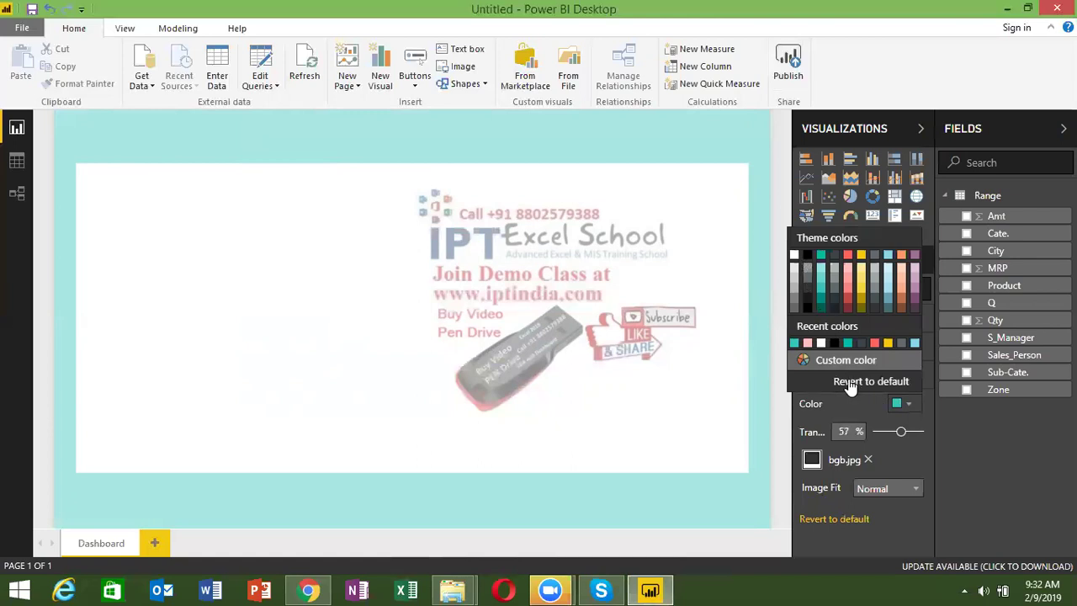
click(587, 383)
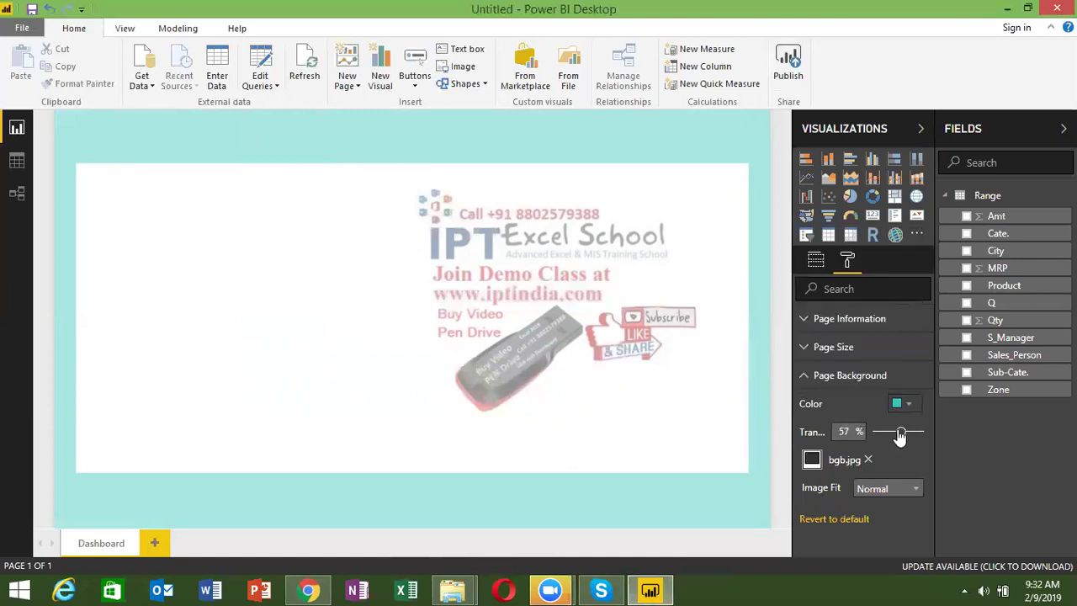
drag(899, 435, 866, 448)
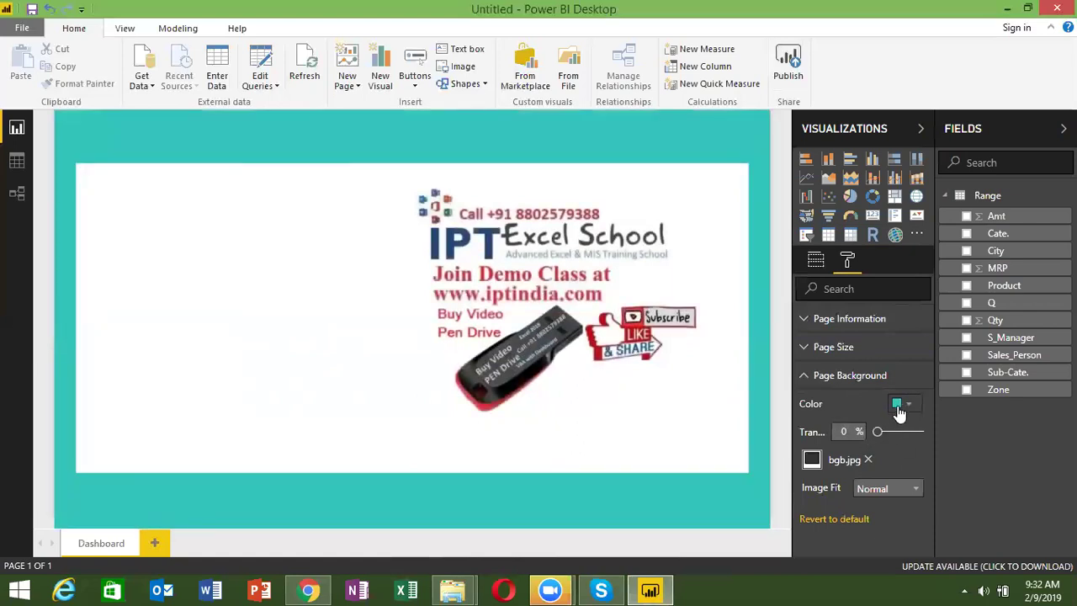
click(899, 408)
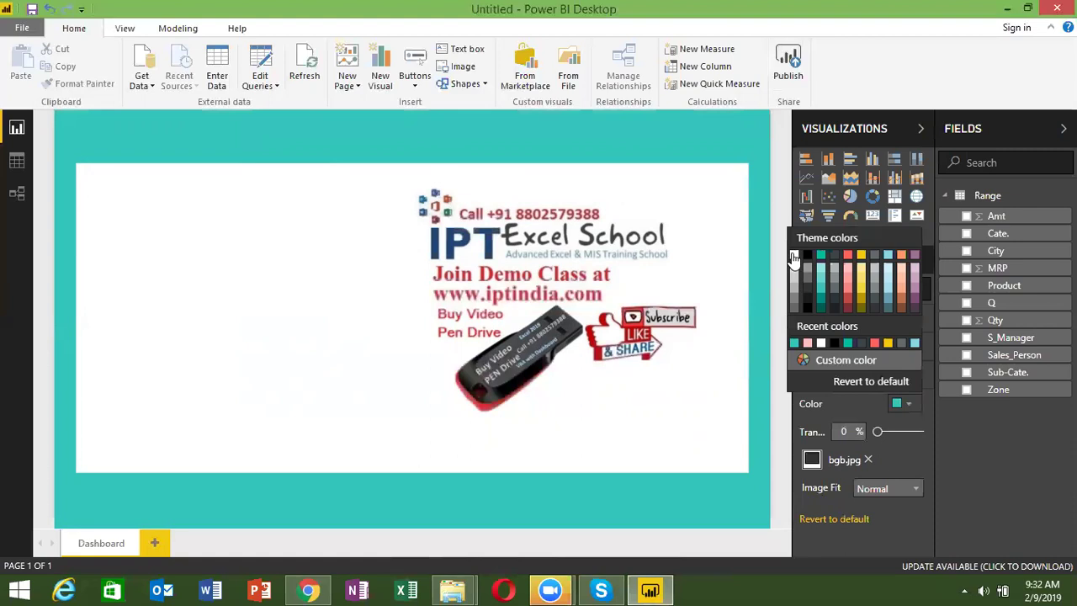
click(793, 256)
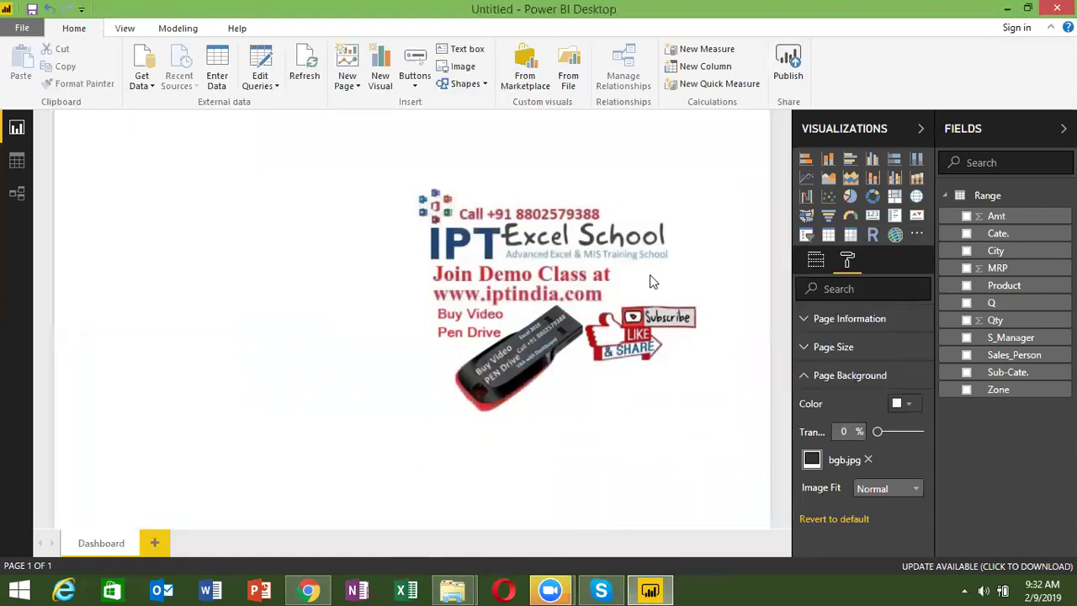
Try the Fit and Fill image fit options, then set Image Fit to Normal
click(869, 493)
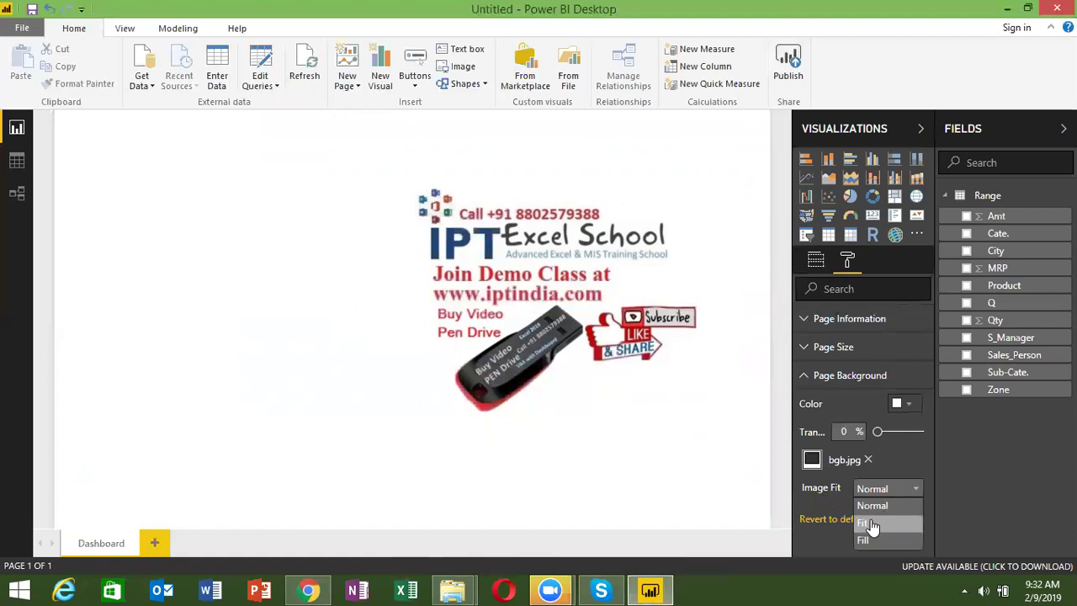
click(871, 524)
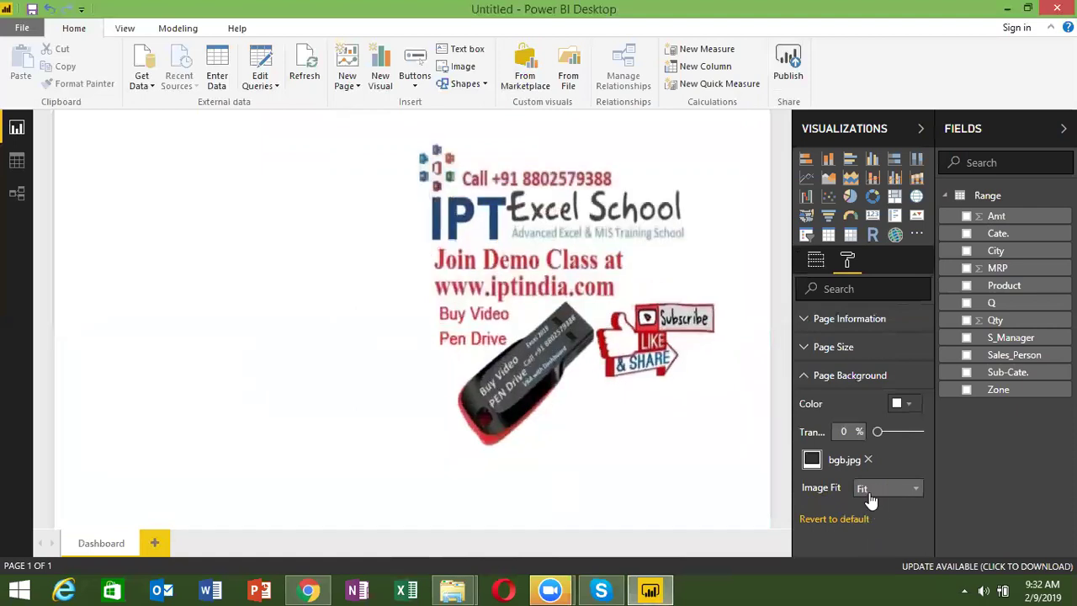
click(870, 497)
click(871, 541)
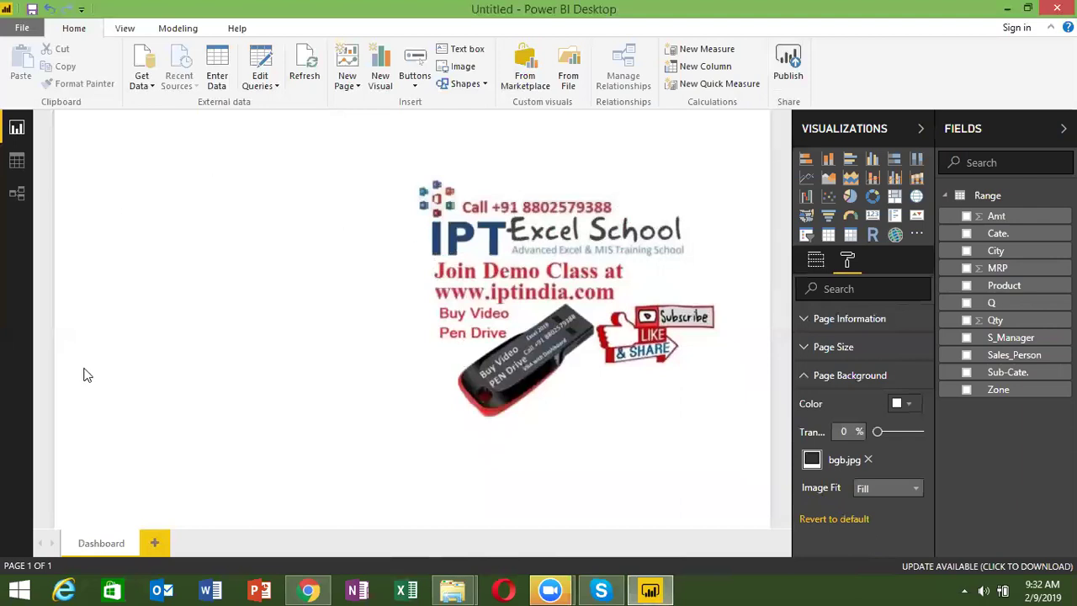
click(864, 490)
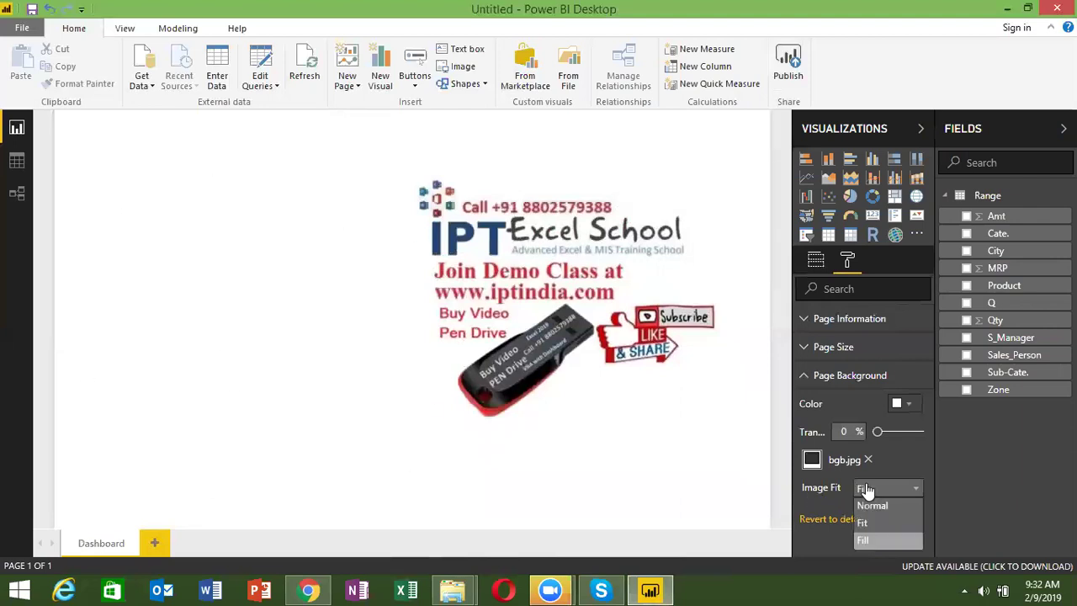
click(875, 505)
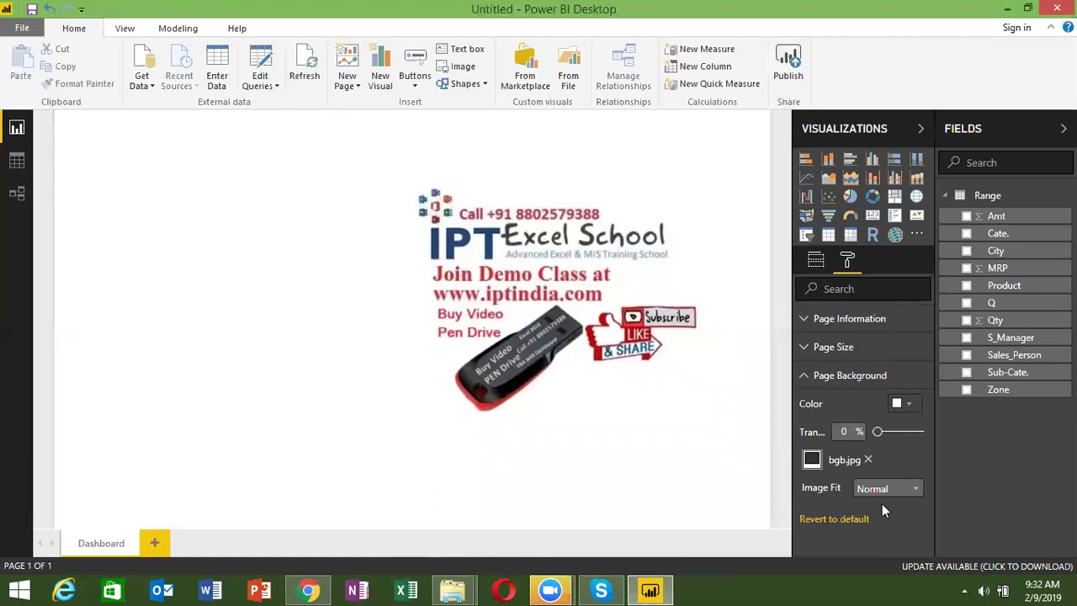
Switch the background colour to teal and, after trying Fit and Fill, keep Image Fit at Normal
click(907, 406)
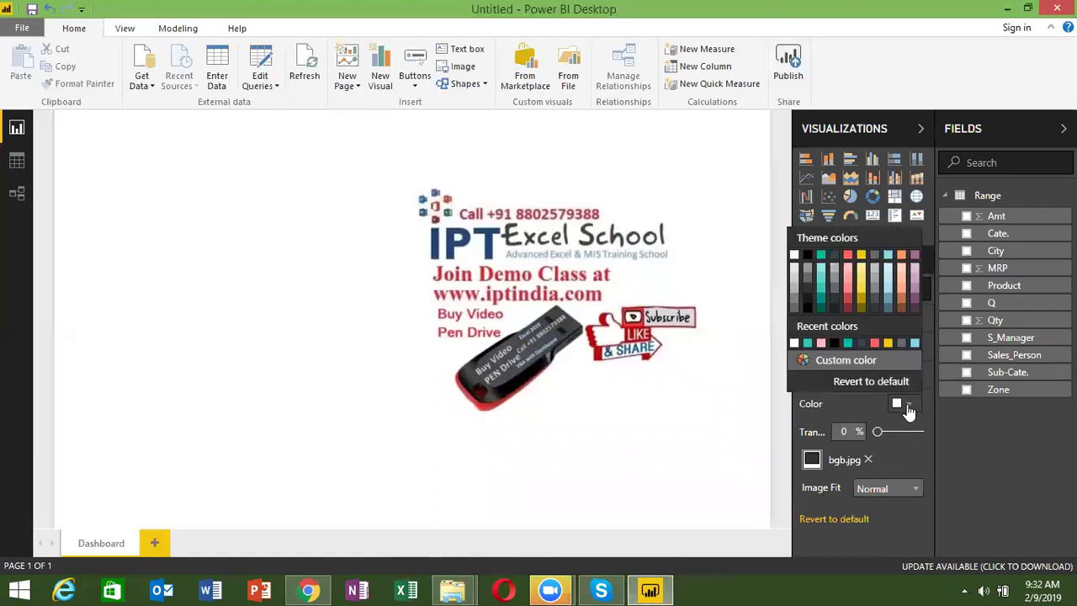
click(821, 288)
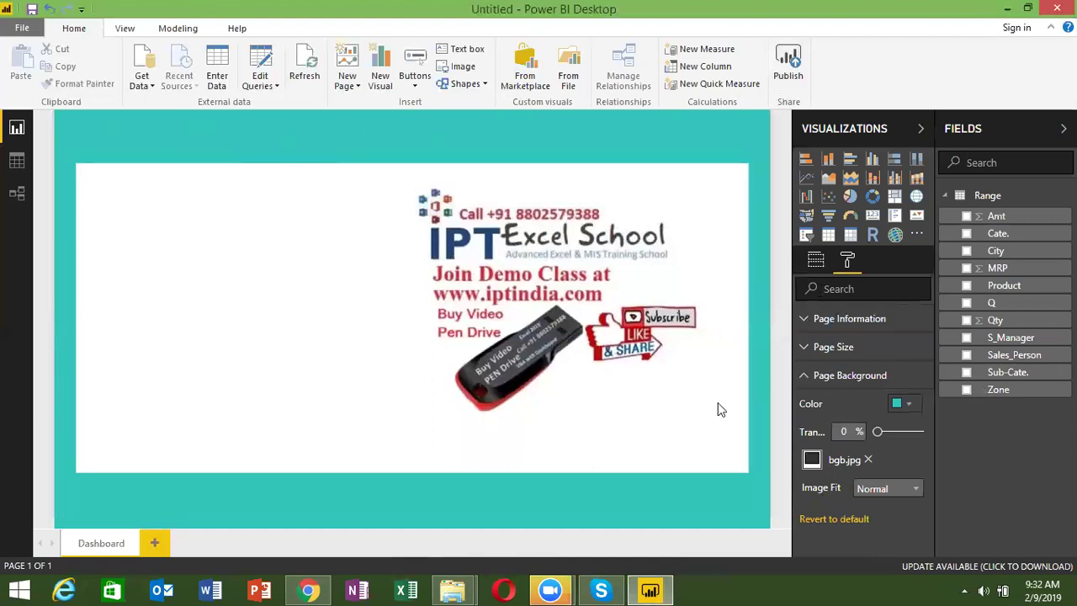
click(885, 490)
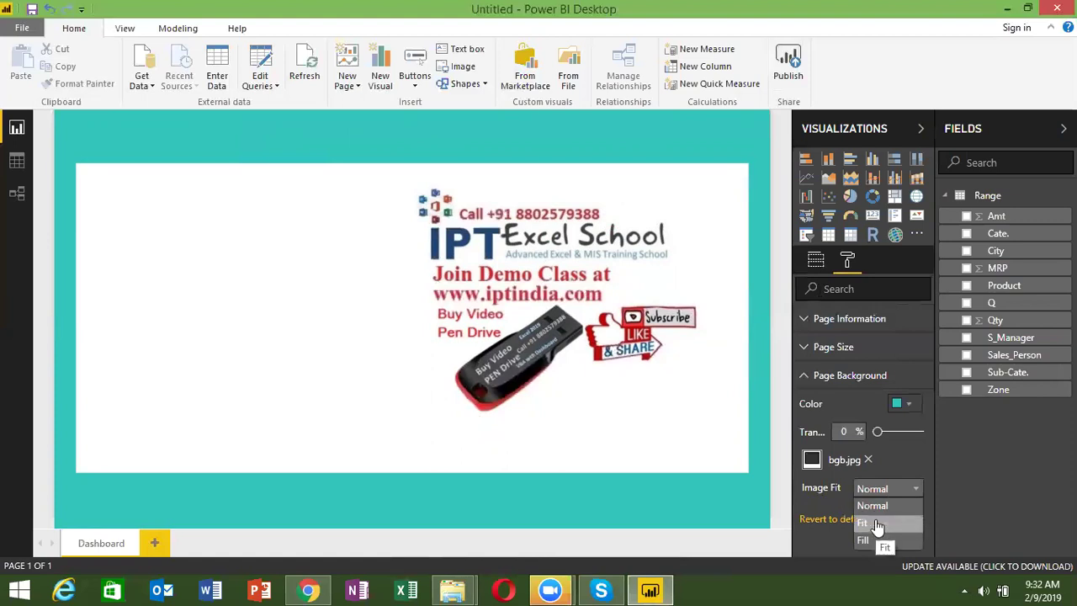
click(875, 523)
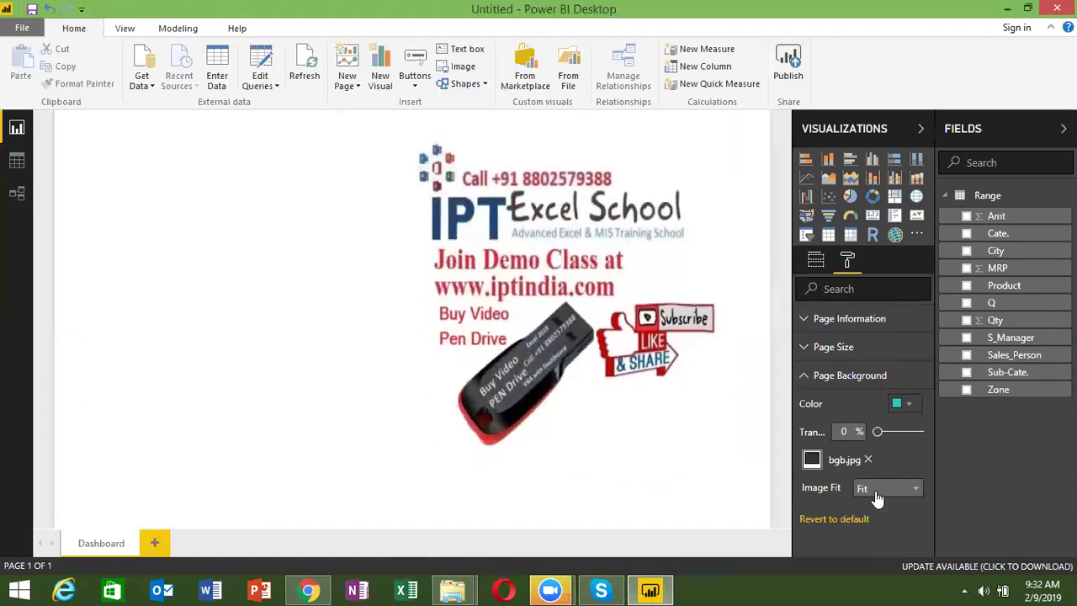
click(880, 490)
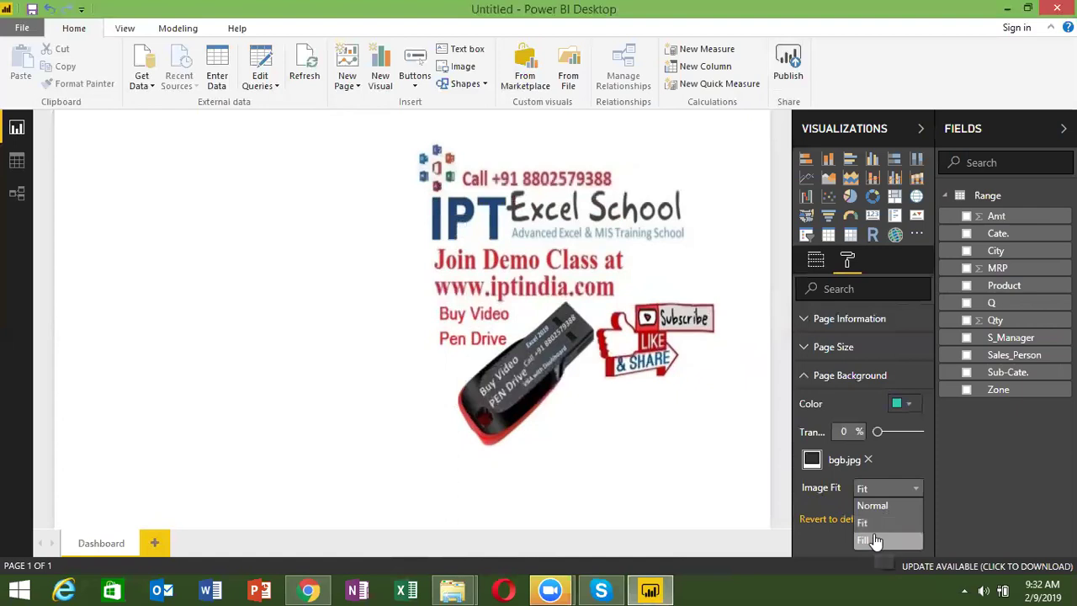
click(875, 541)
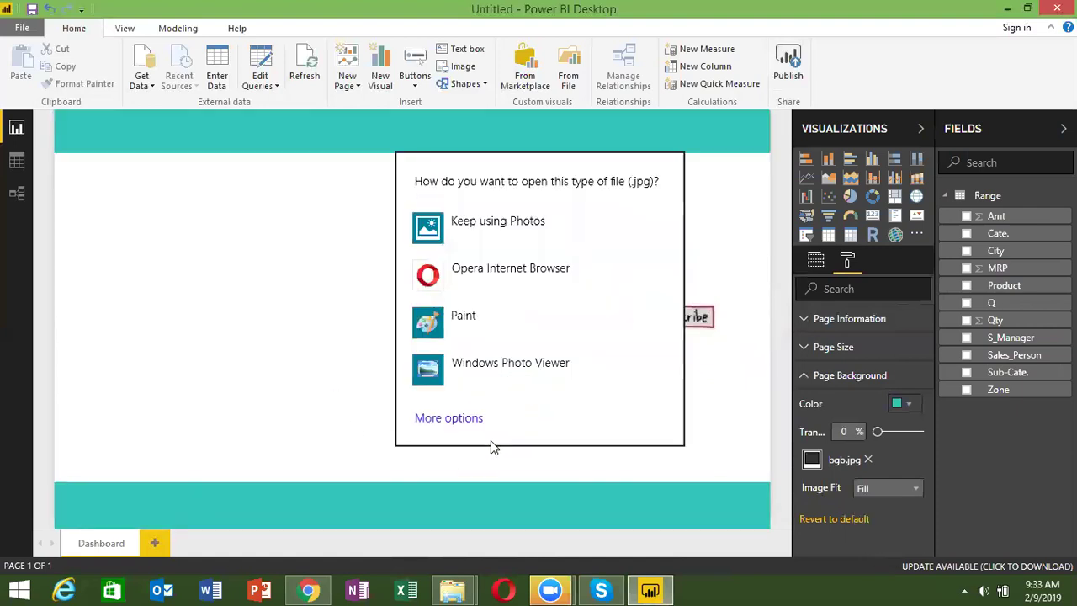
click(352, 411)
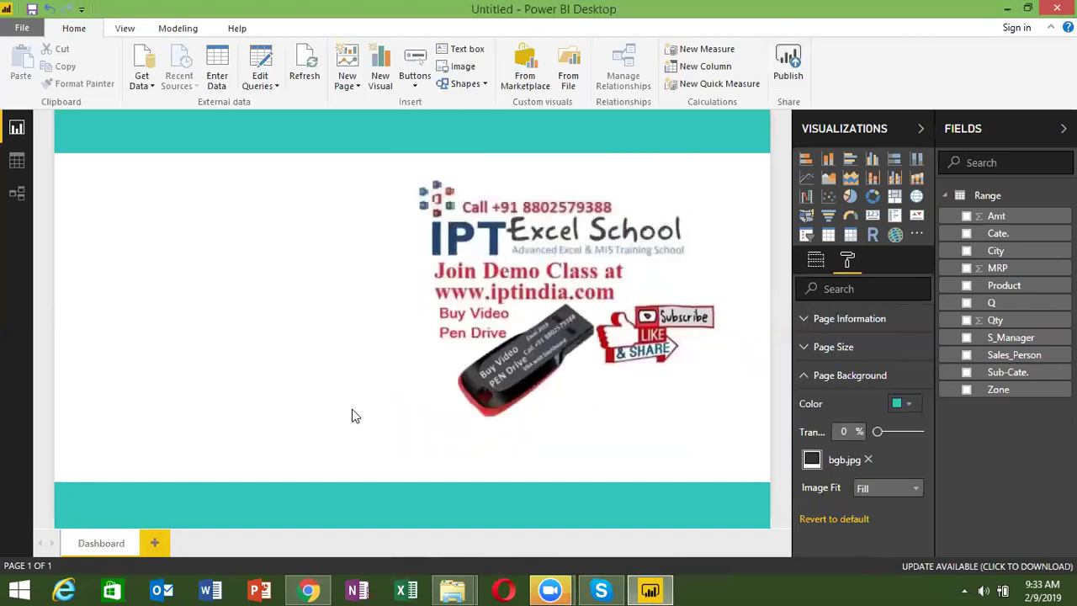
click(867, 496)
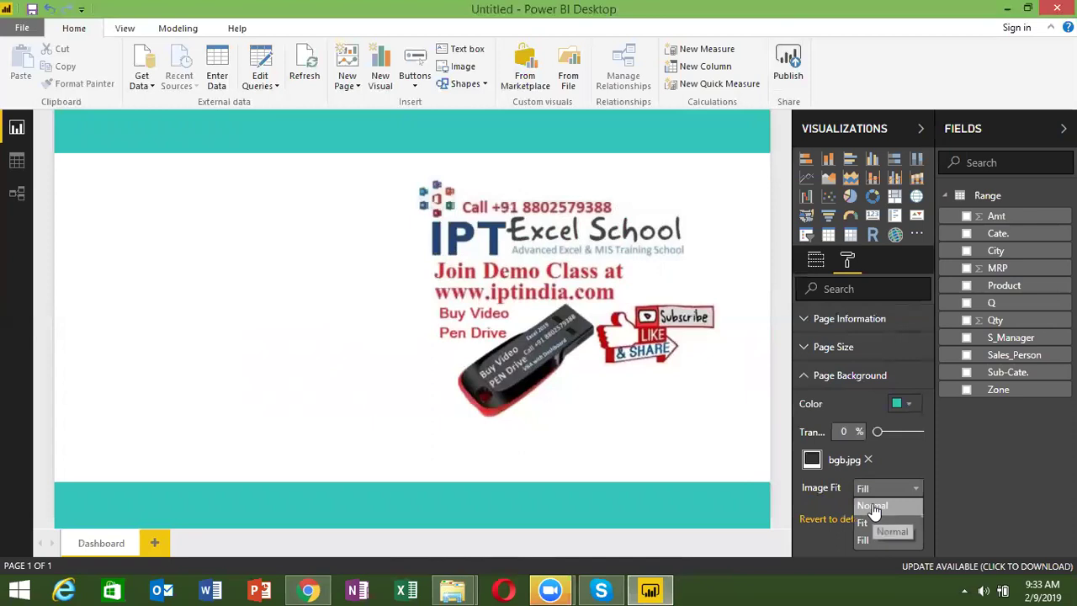
click(873, 506)
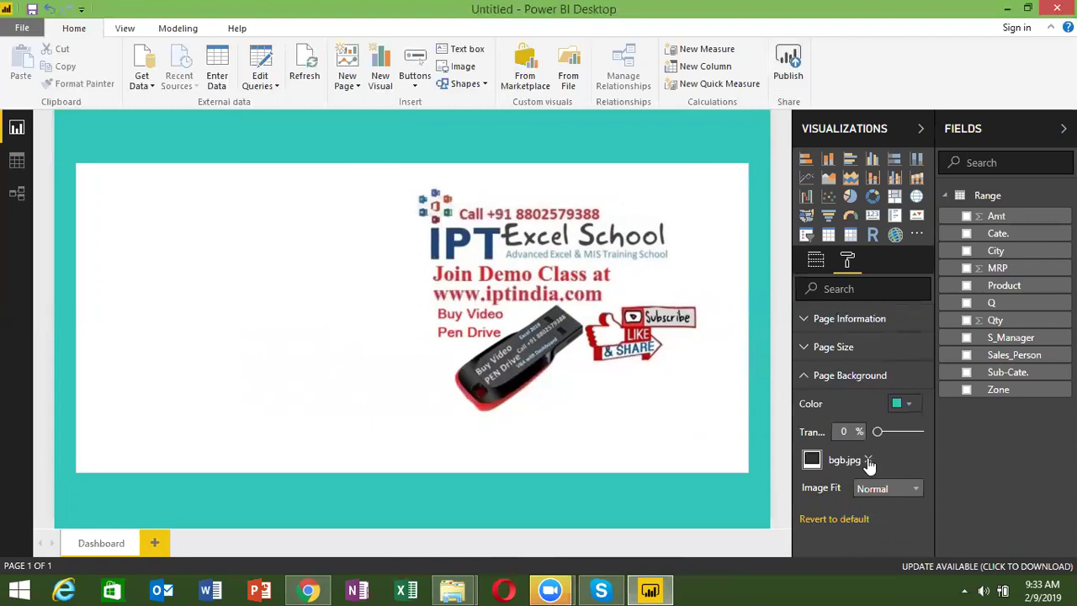
Remove the bgb.jpg image and revert the page background colour to default
click(868, 461)
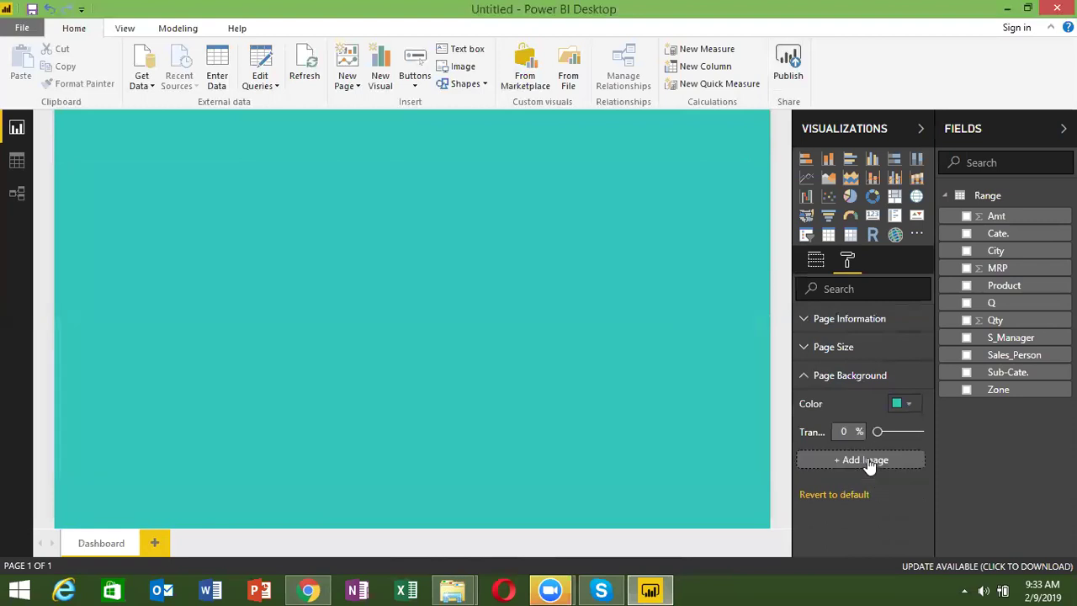
click(908, 405)
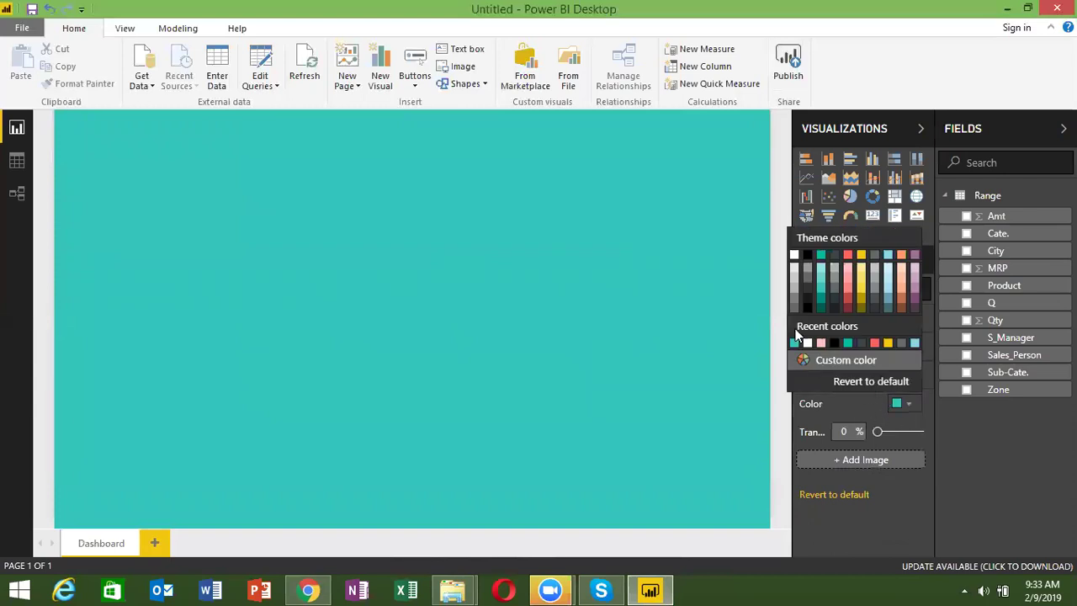
click(832, 496)
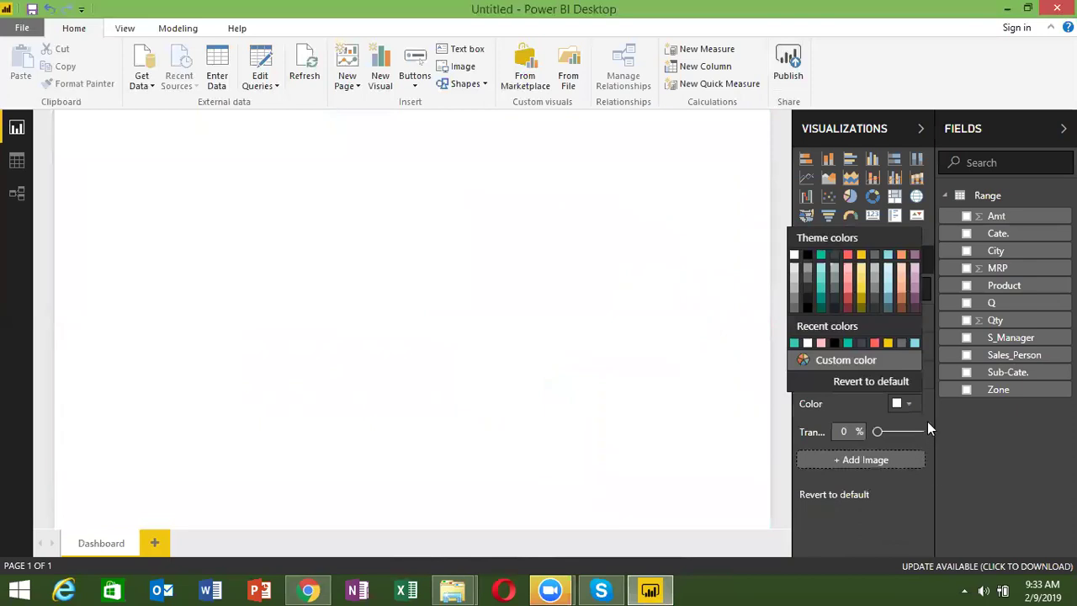
click(757, 450)
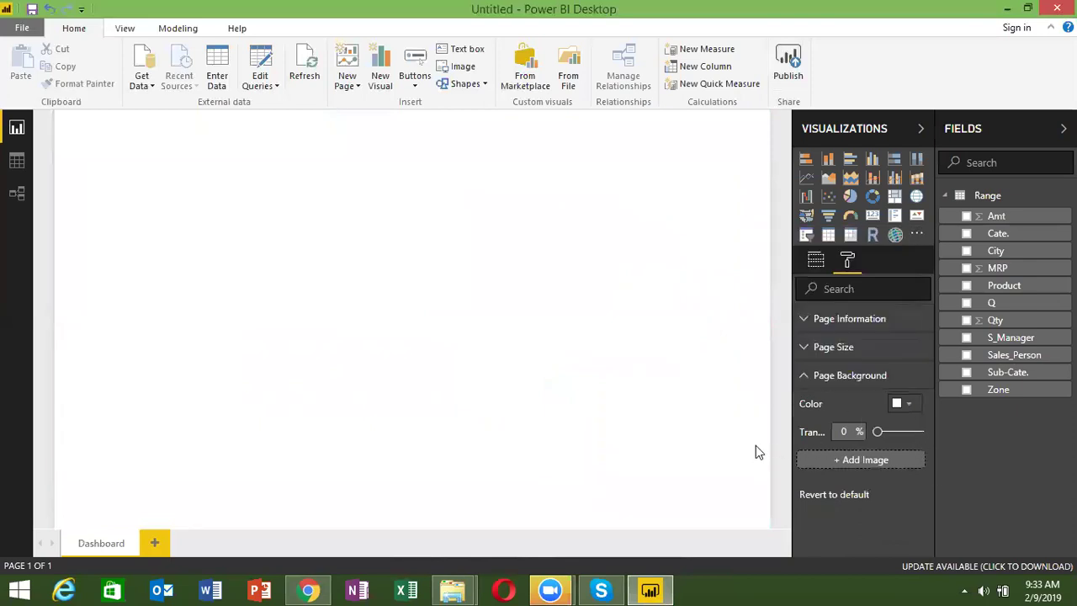
Expand and collapse the Page Information, Page Size and Page Background sections
click(806, 375)
click(805, 323)
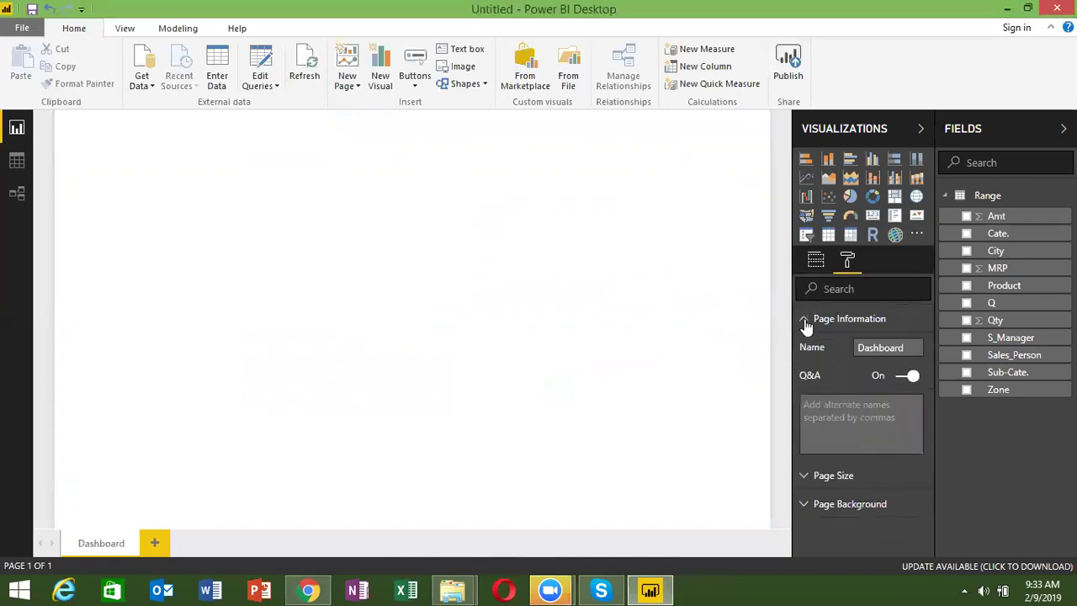
click(805, 323)
click(806, 349)
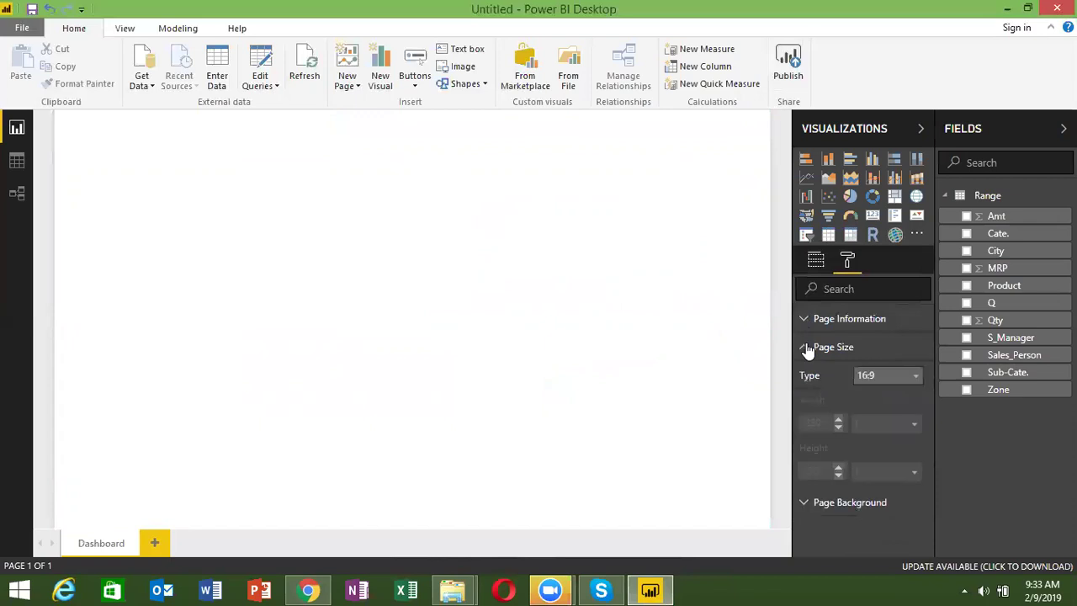
click(805, 350)
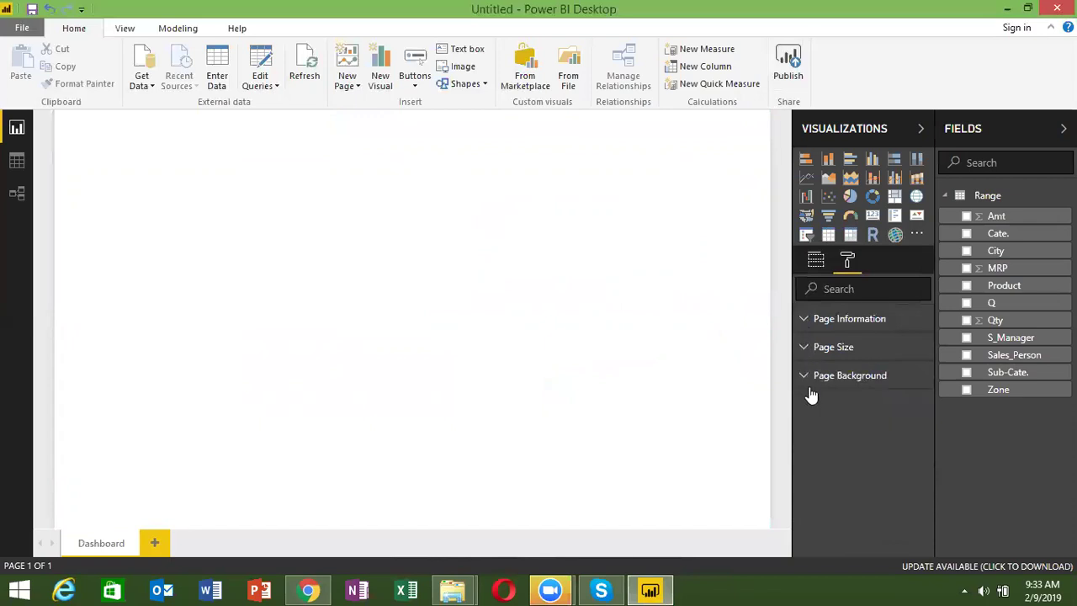
click(811, 378)
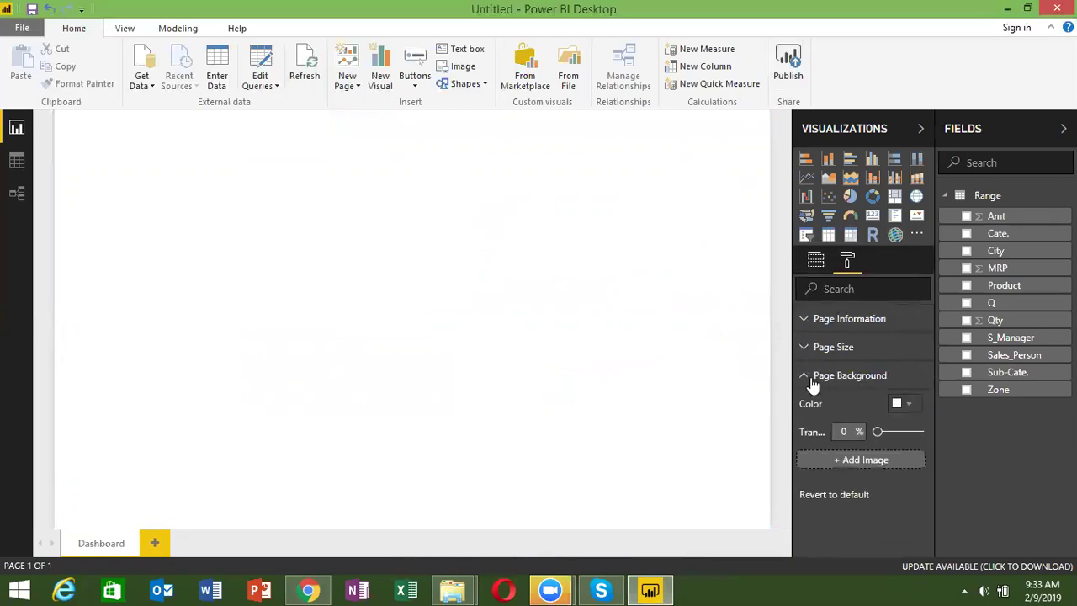
click(812, 382)
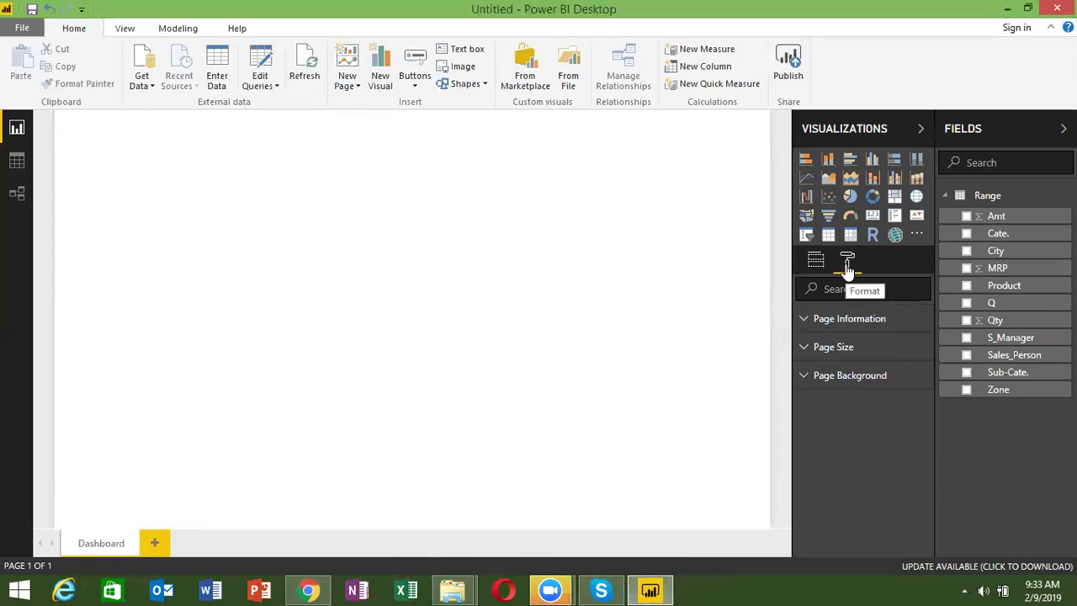
Create a table visual on the canvas from the Sales_Person and Qty fields
click(819, 268)
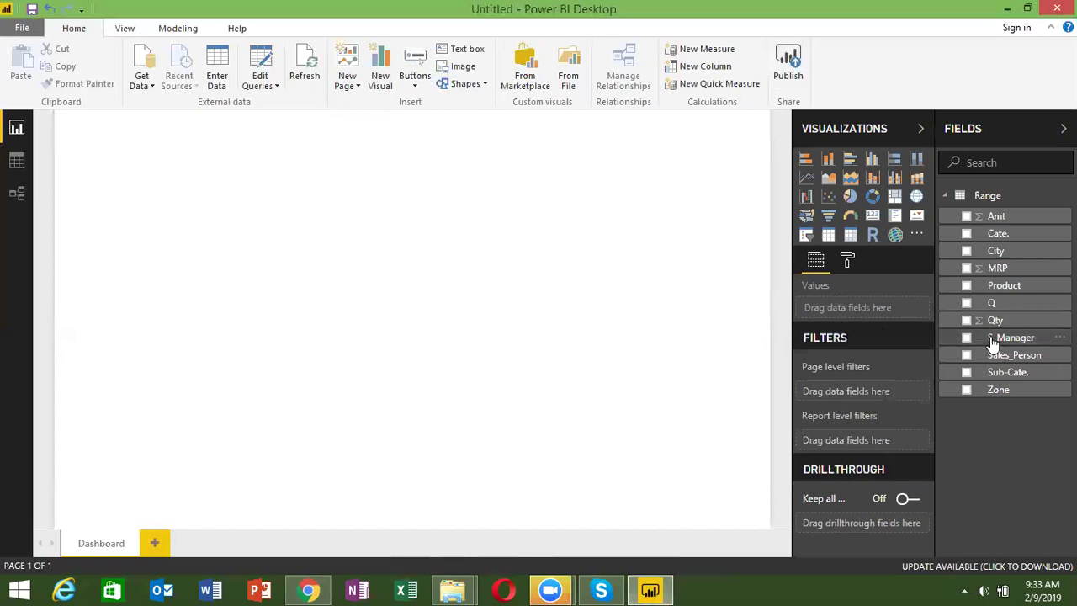
drag(999, 363, 942, 366)
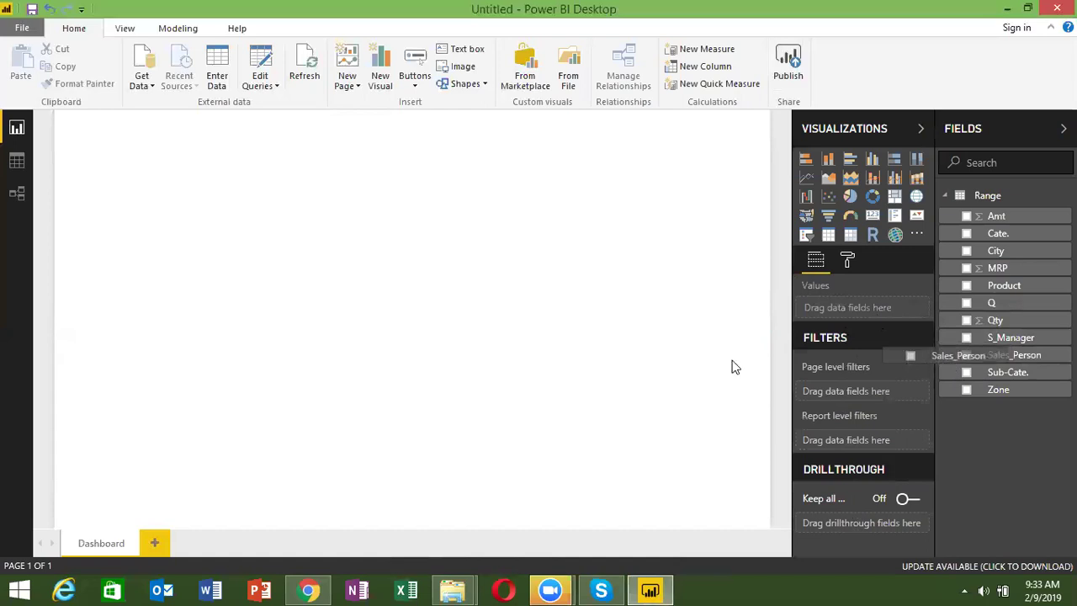
drag(942, 365, 209, 250)
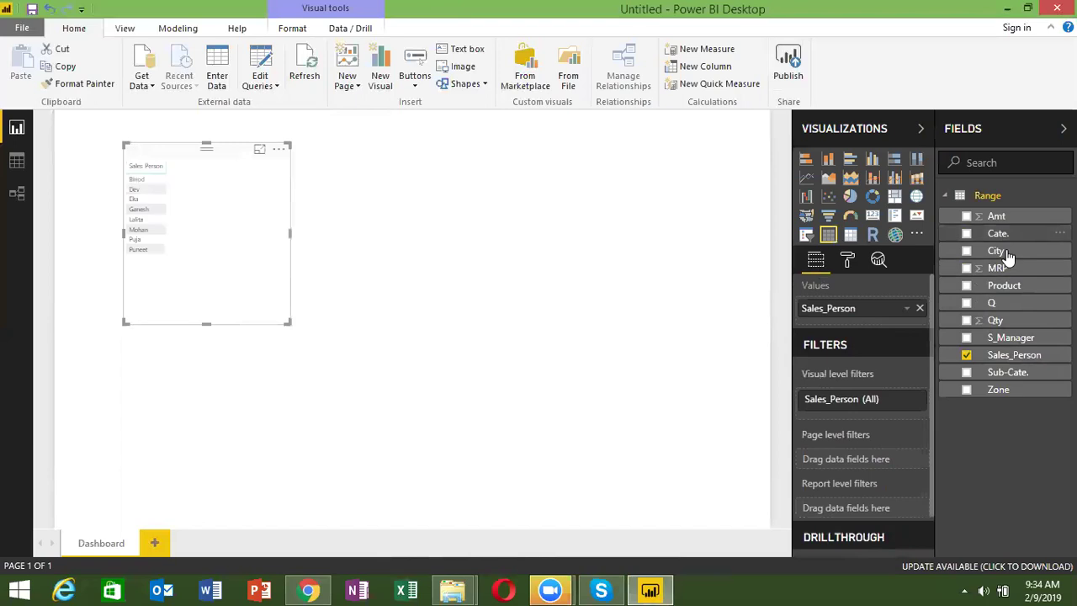
mouse_move(998, 323)
mouse_down()
mouse_move(905, 423)
mouse_move(898, 444)
mouse_move(856, 317)
mouse_up()
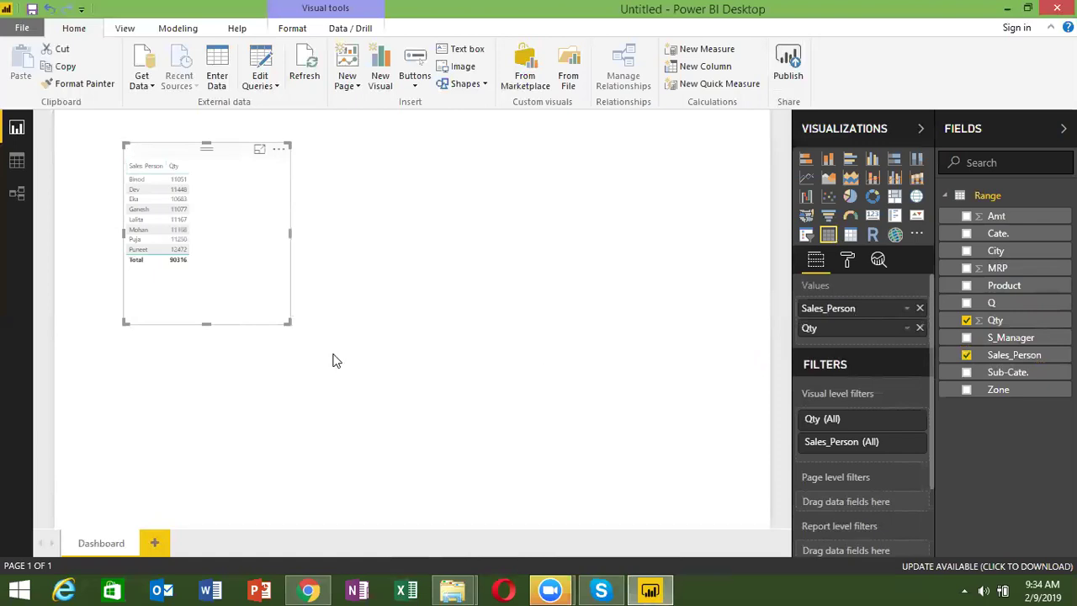
Put Sales_Person back after Qty in the table, which totals 90316
click(920, 308)
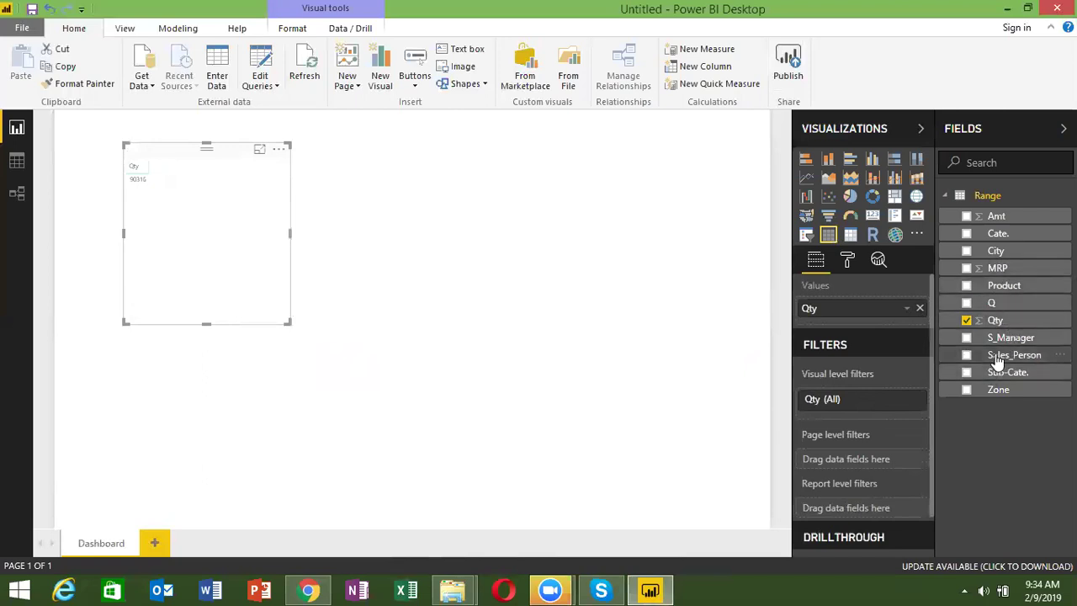
drag(1004, 357, 251, 240)
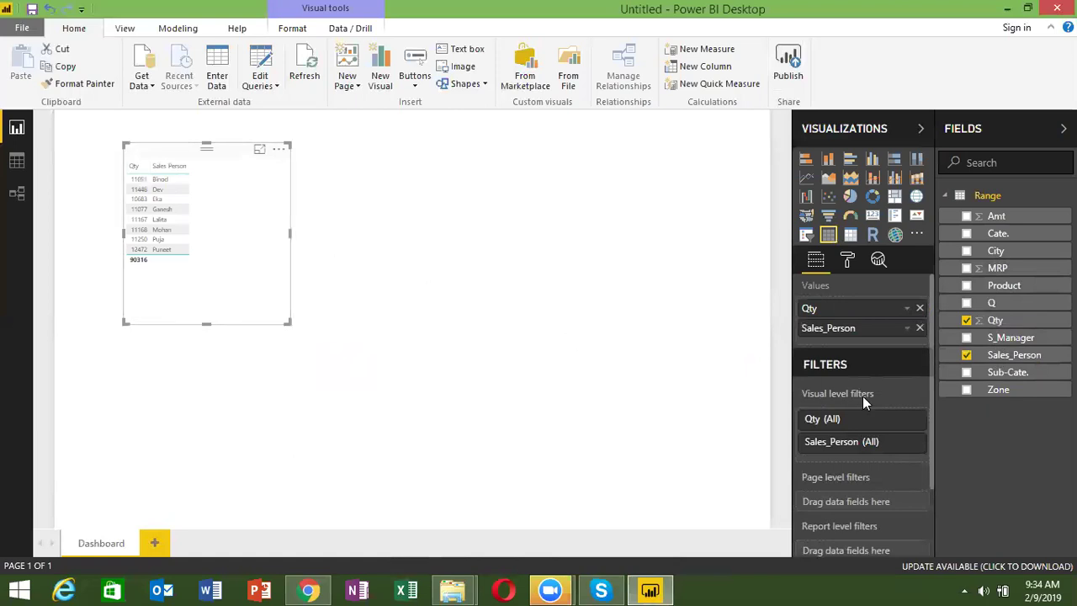
scroll(931, 438, down, 2)
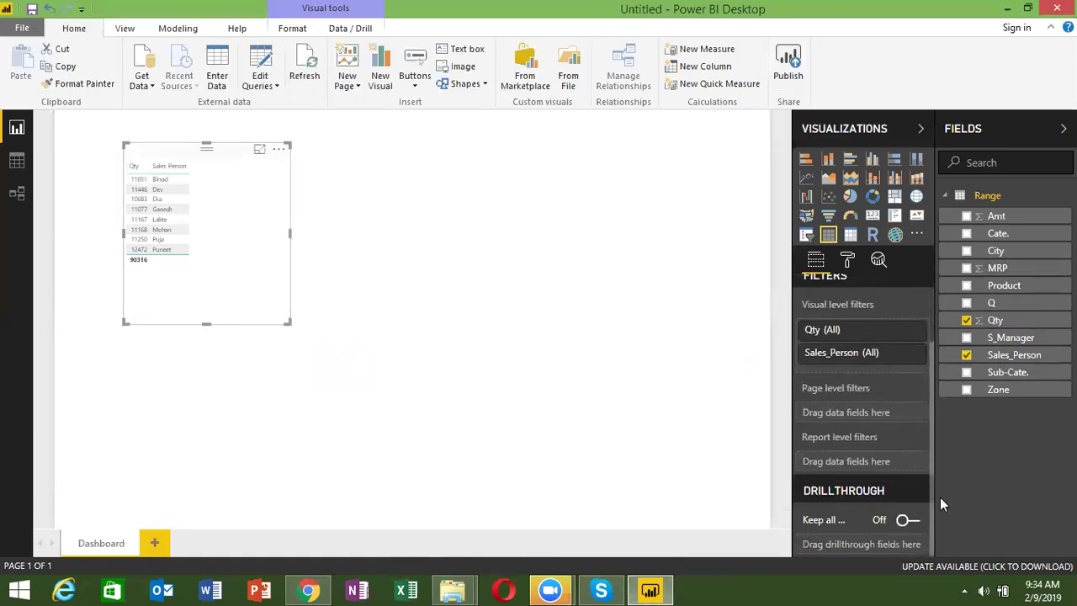
scroll(929, 445, up, 2)
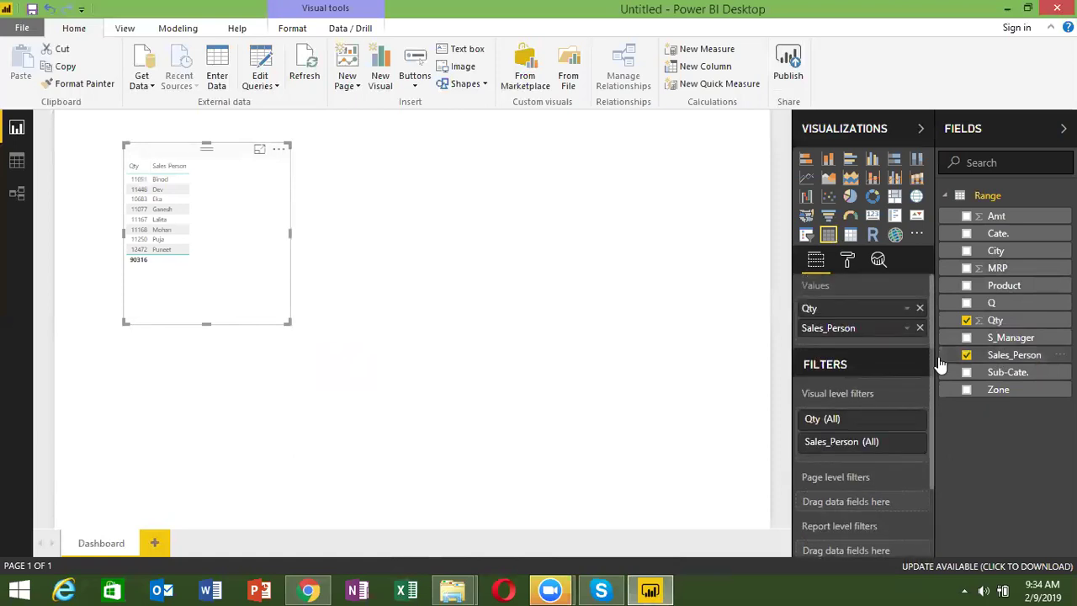
Convert the table visual into a Qty by Sales_Person pie chart and enlarge it
click(879, 266)
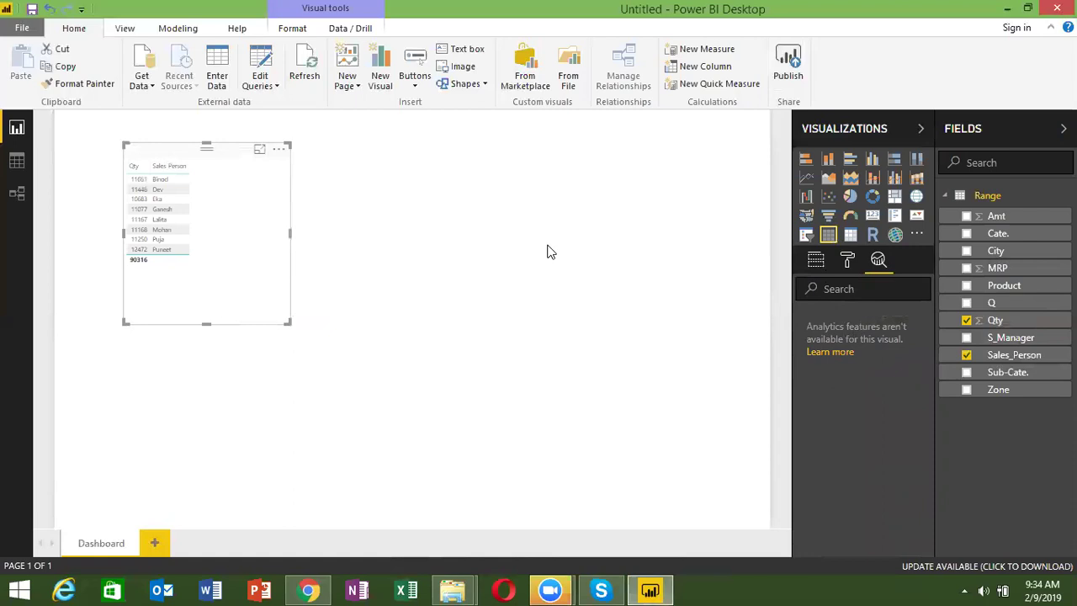
click(852, 197)
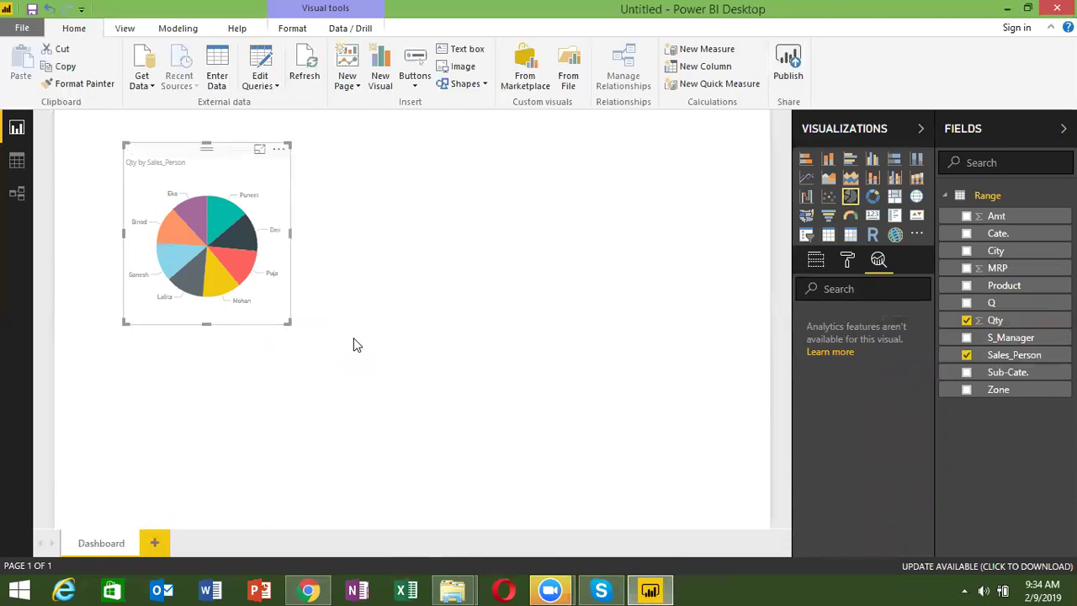
drag(291, 323, 474, 450)
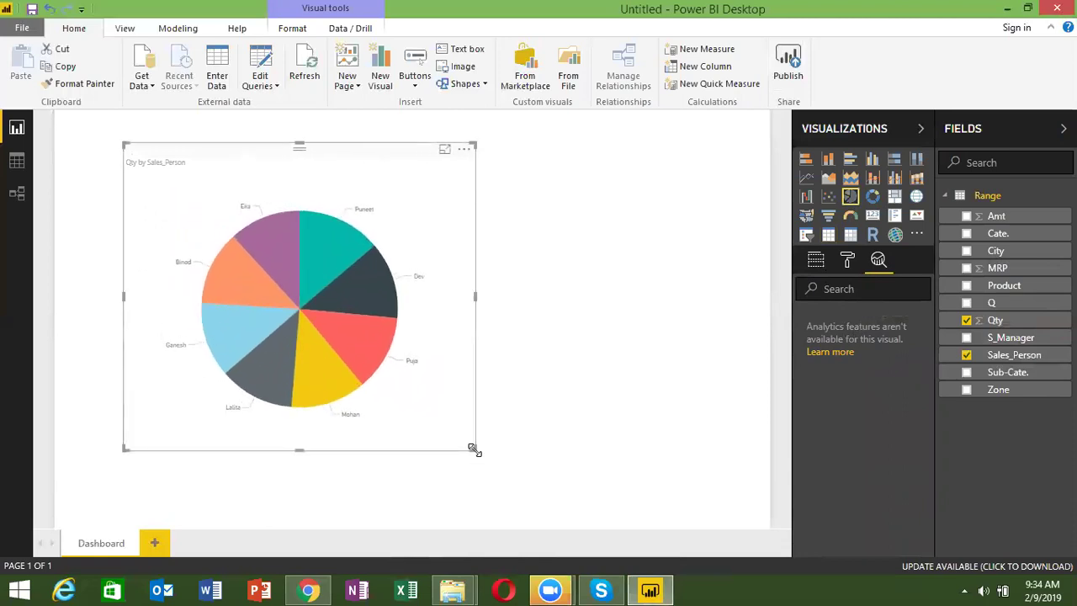
Shift the pie chart toward the top-left, delete it, and reveal the Windows desktop
drag(337, 146, 287, 147)
key(Delete)
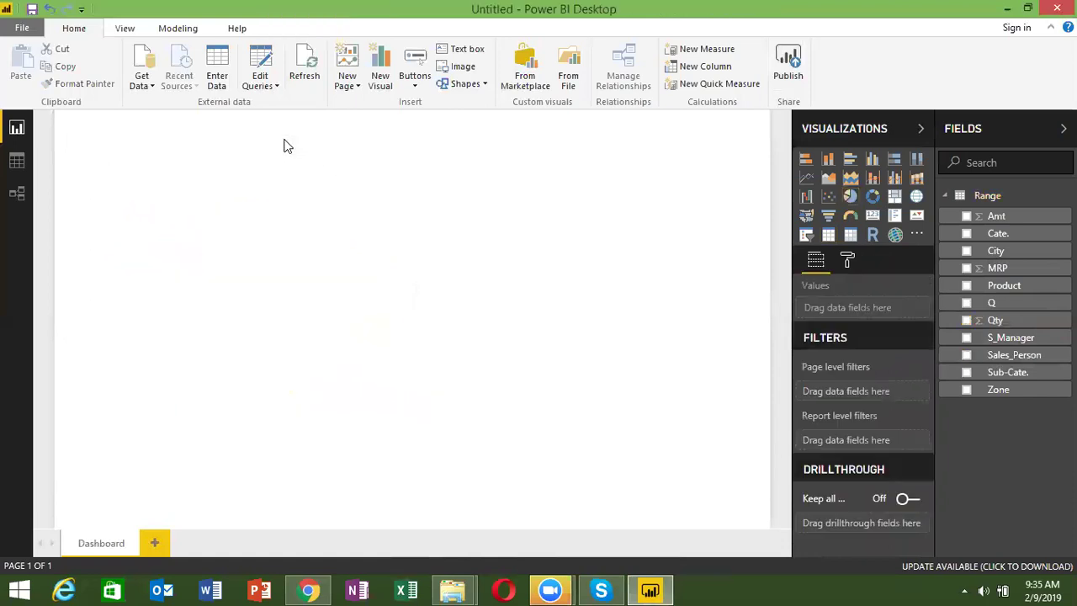
key(super+d)
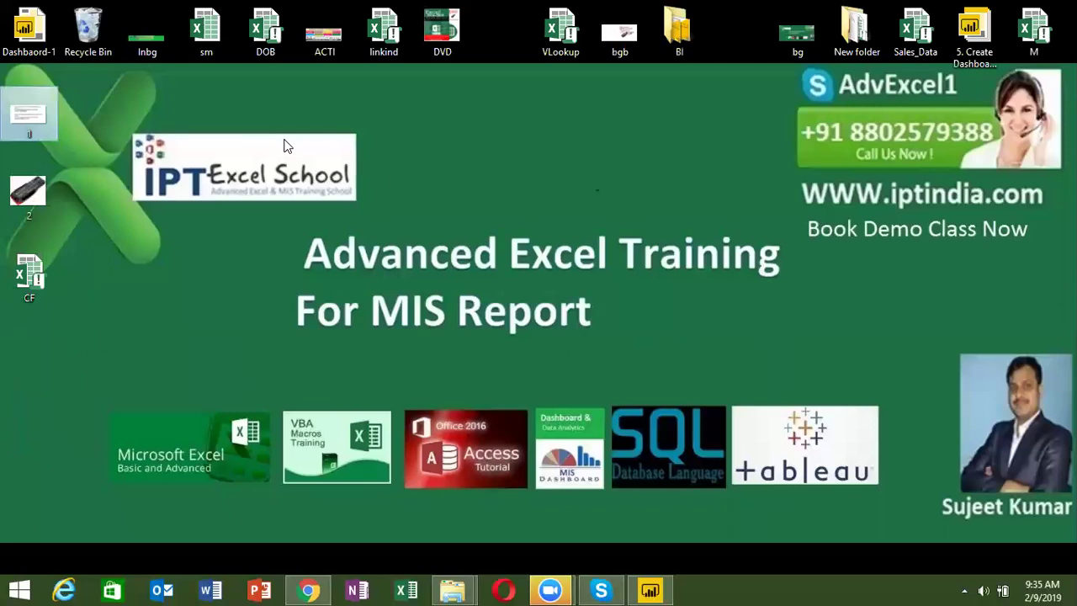